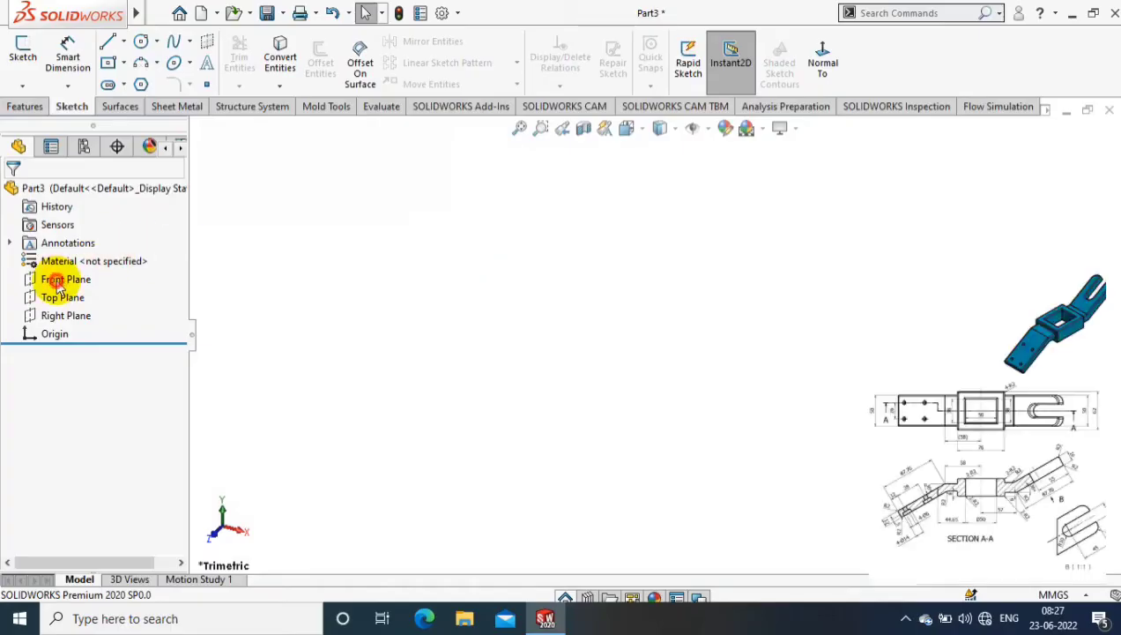
- On the Front Plane, draw an outer and an inner center rectangle, both anchored at the origin
right_click(44, 278)
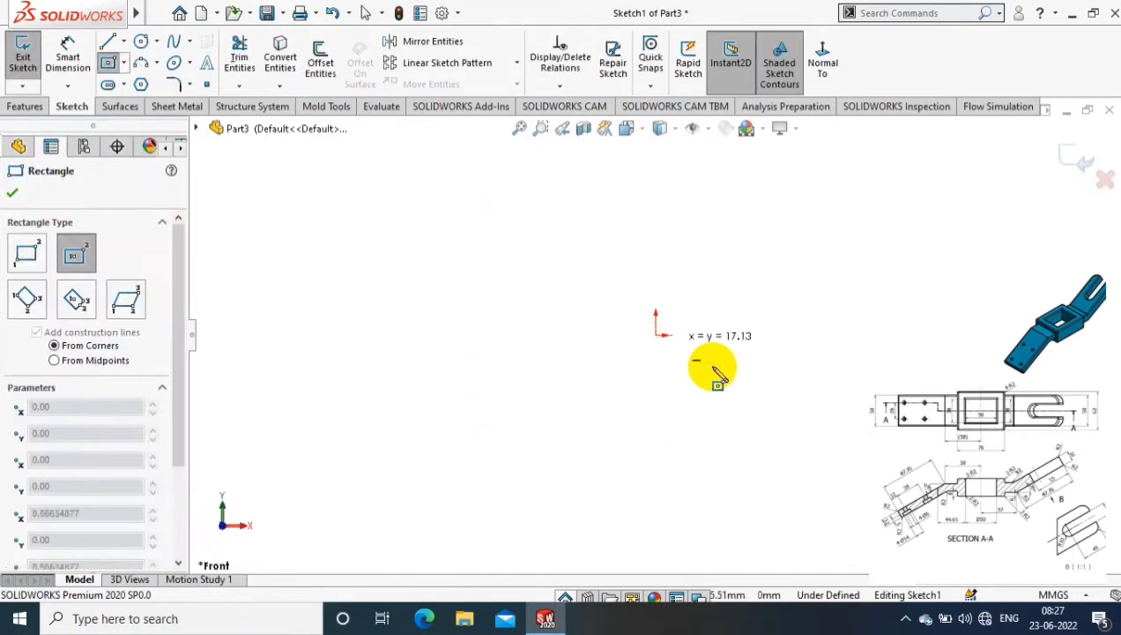
left_click(656, 335)
left_click(809, 453)
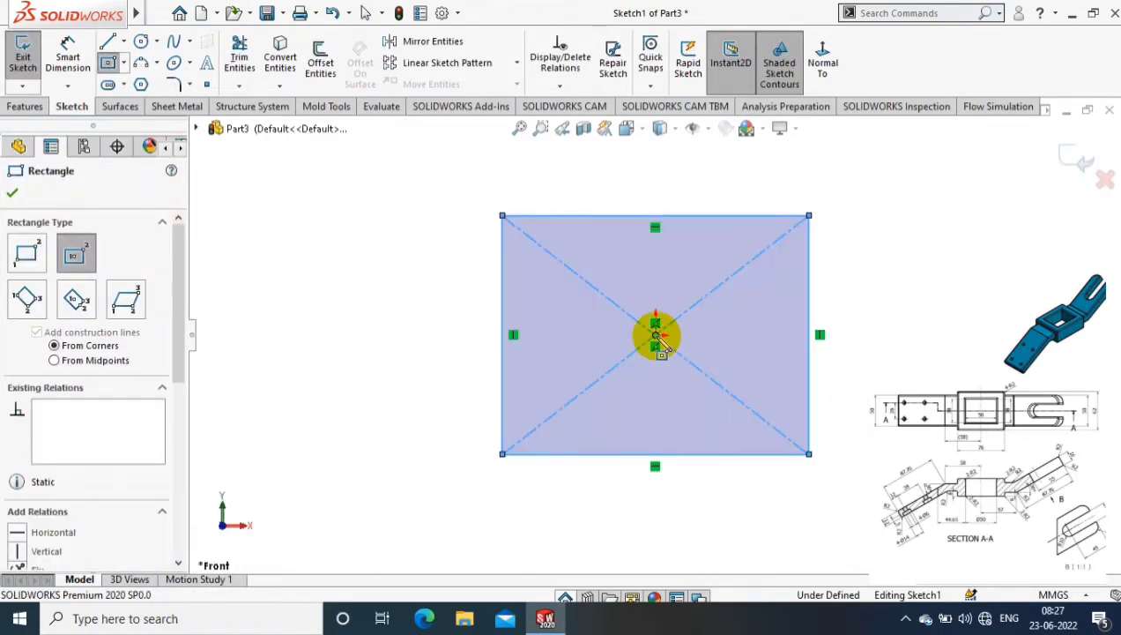
left_click(655, 335)
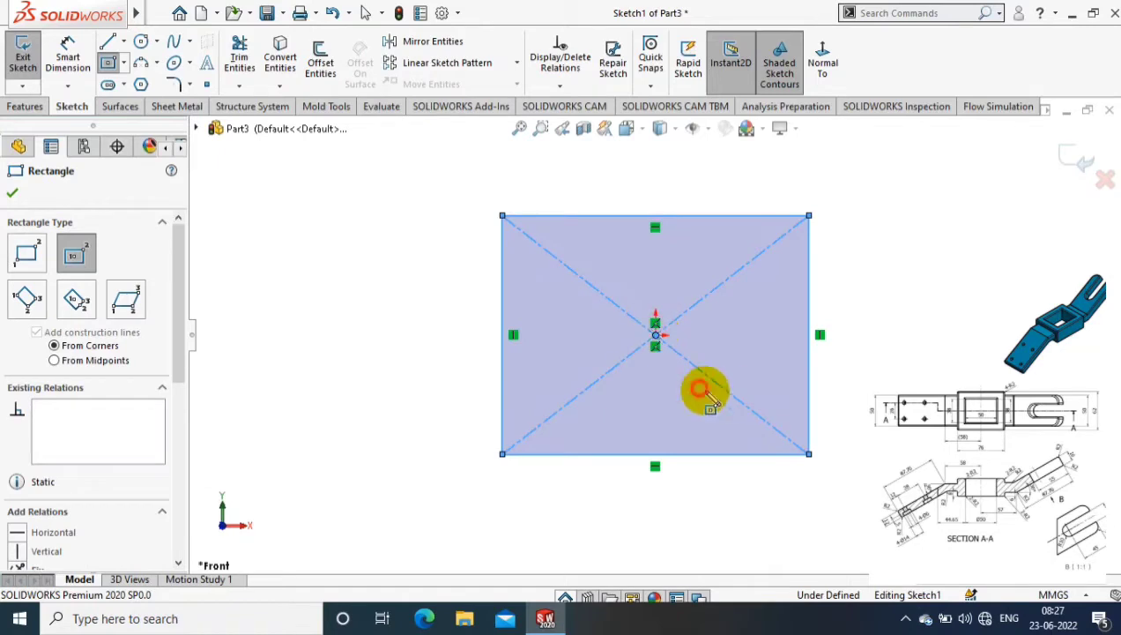
left_click(775, 421)
left_click(15, 195)
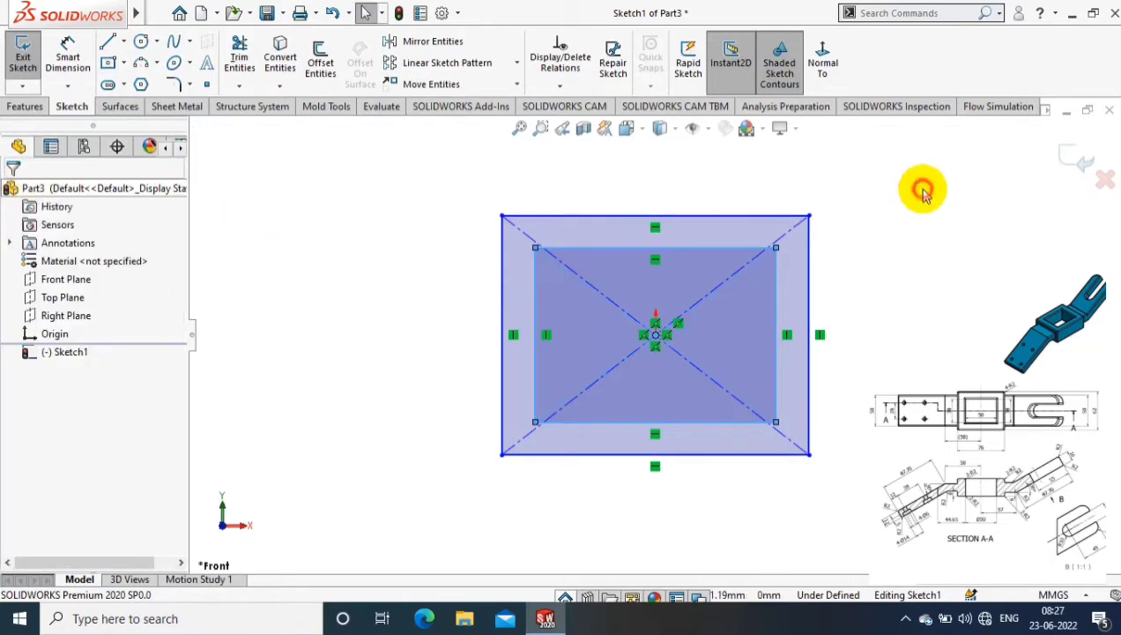
scroll(946, 243, "down", 2)
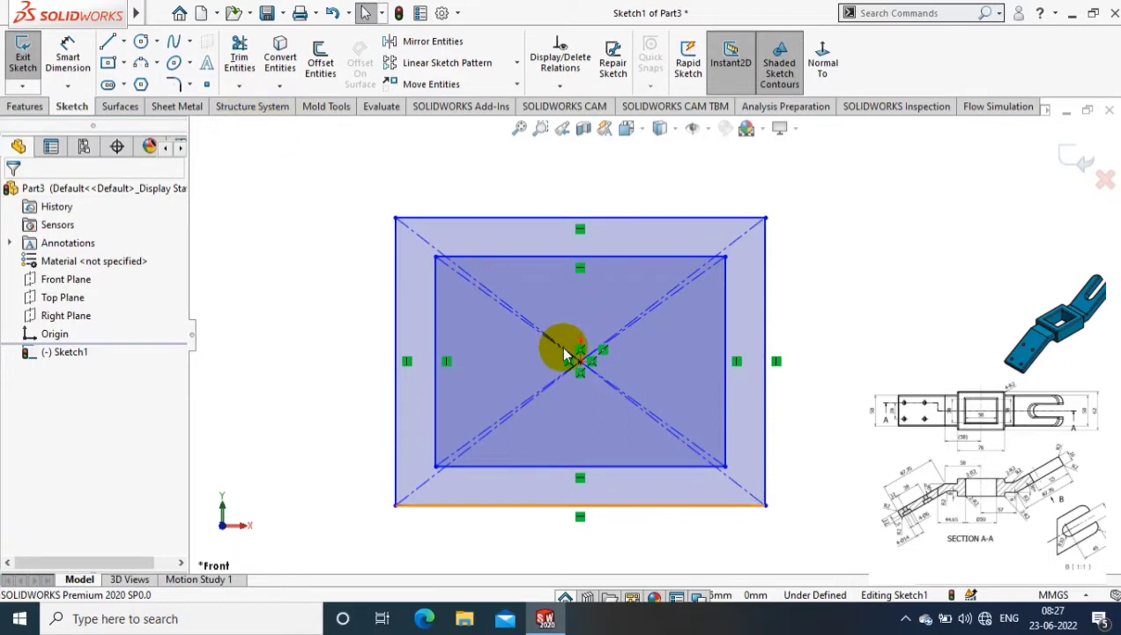
- Dimension the outer rectangle 76 mm wide by 62 mm tall
left_click(531, 217)
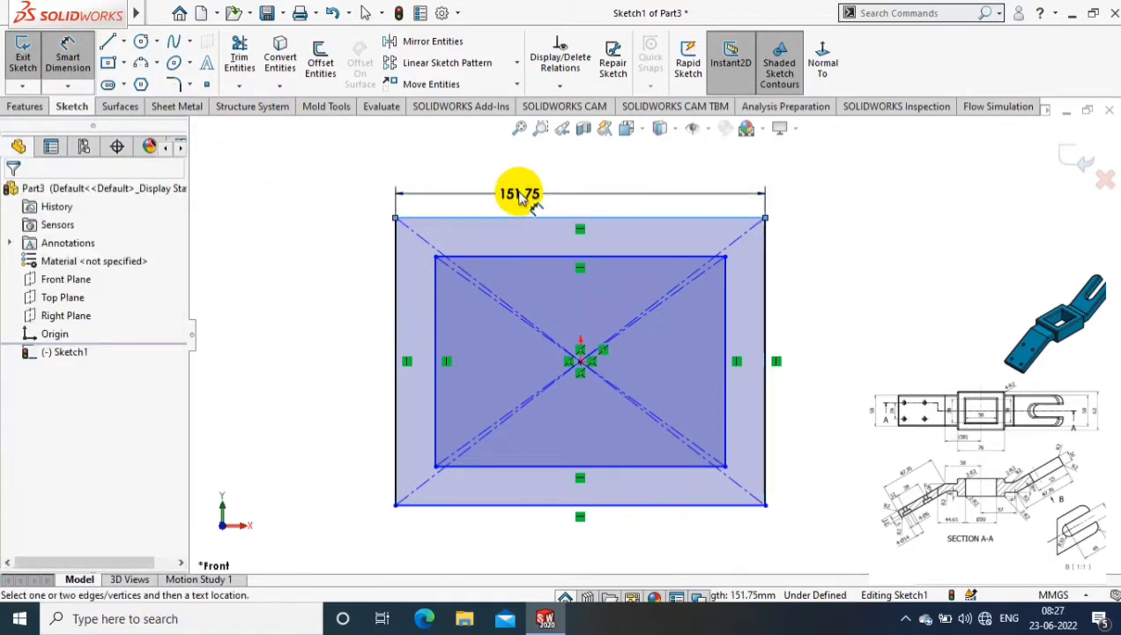
left_click(520, 194)
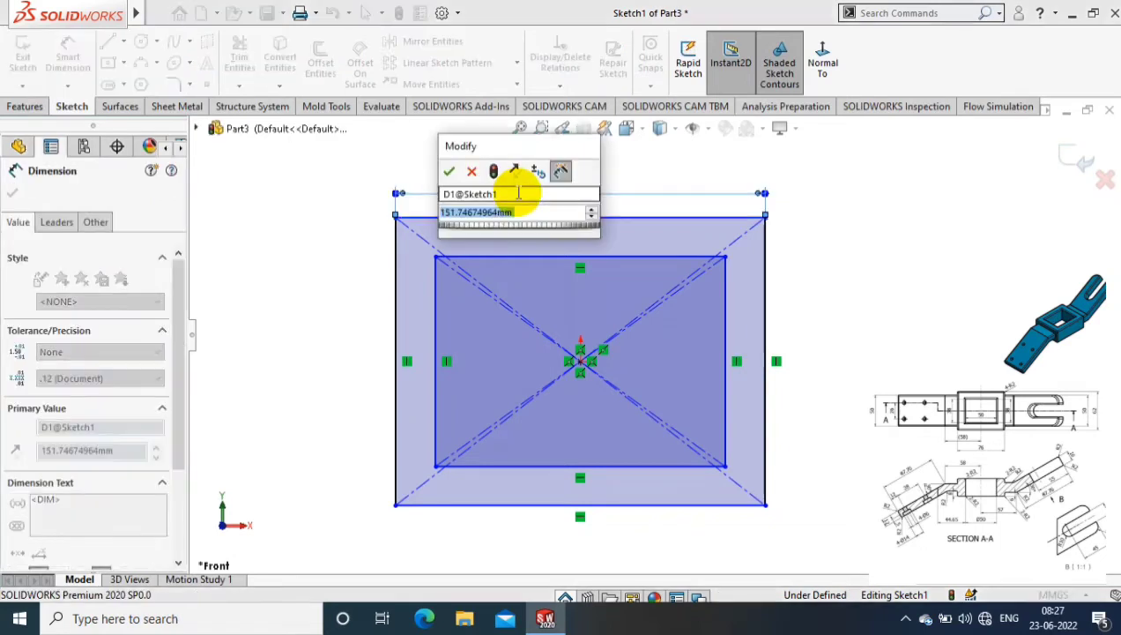
type("76")
key("Return")
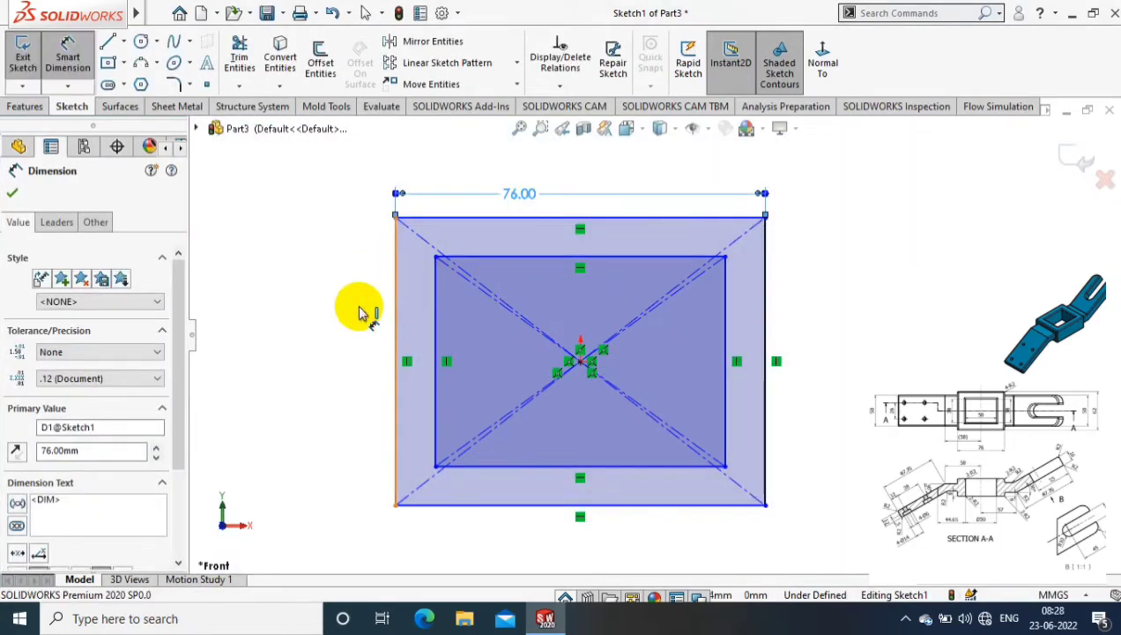
left_click(360, 313)
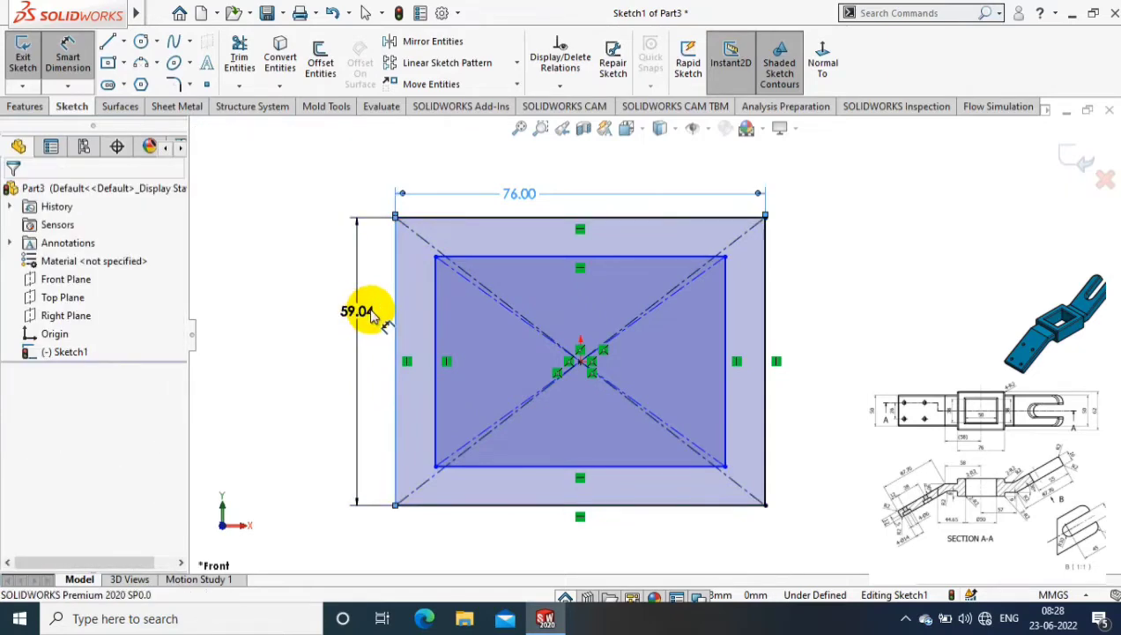
left_click(368, 309)
type("62")
key("Return")
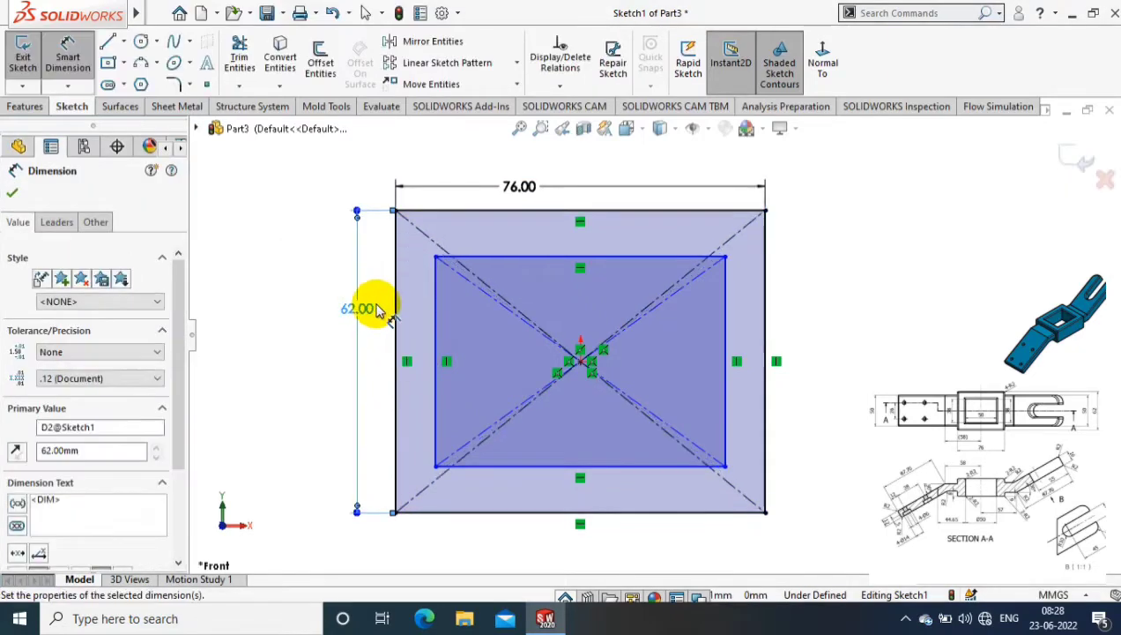
- Dimension the inner rectangle 50 mm wide by 38 mm tall
left_click(525, 257)
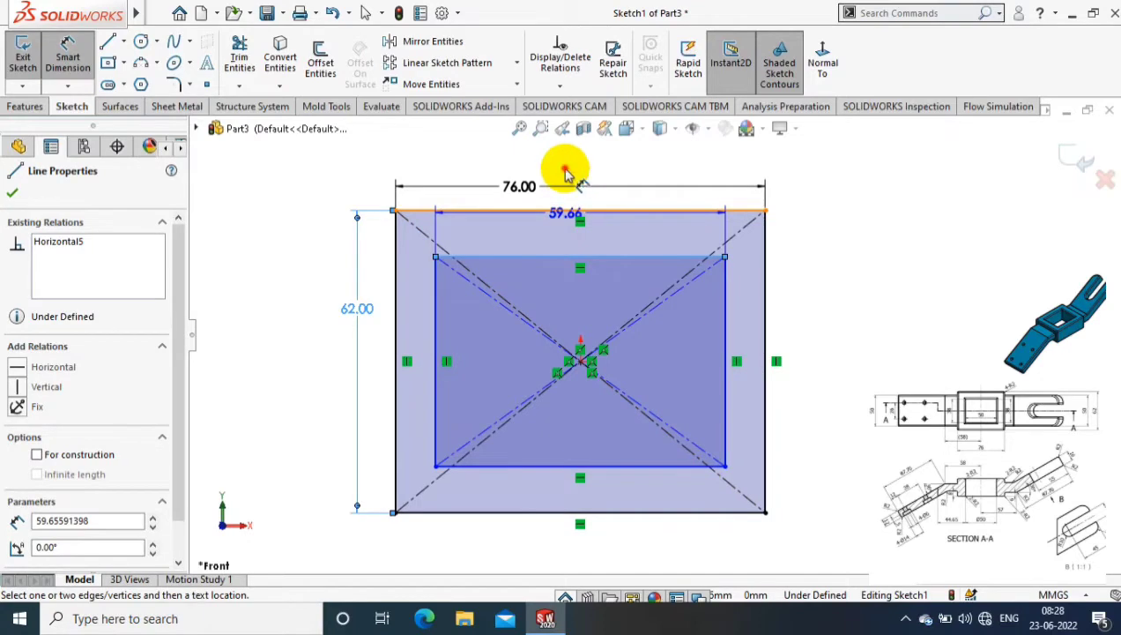
left_click(565, 174)
type("50")
key("Return")
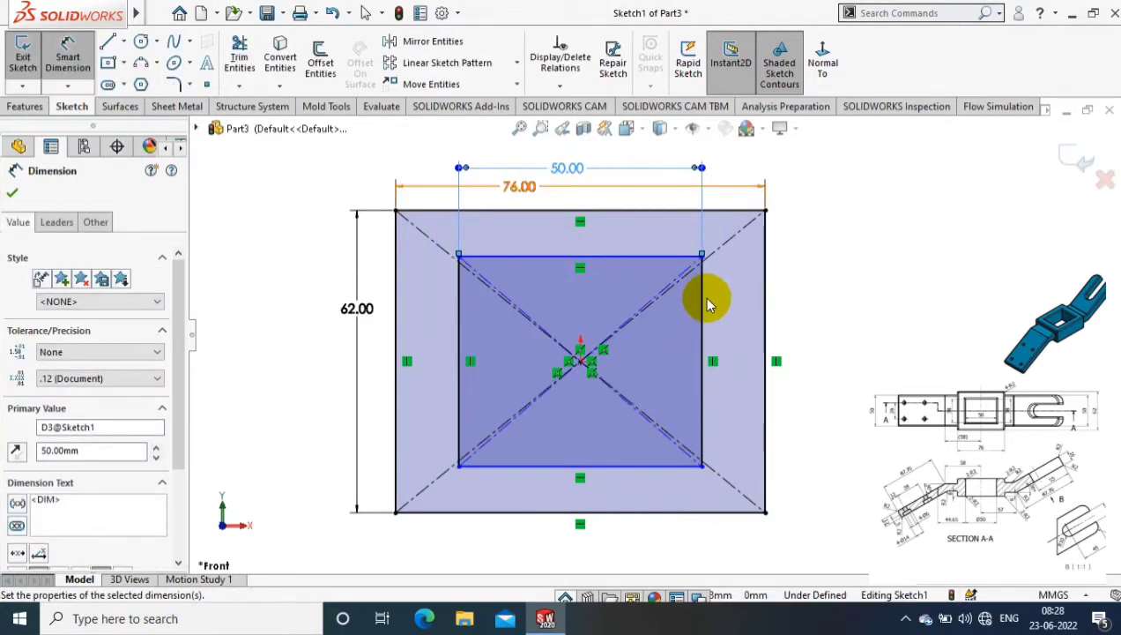
left_click(705, 326)
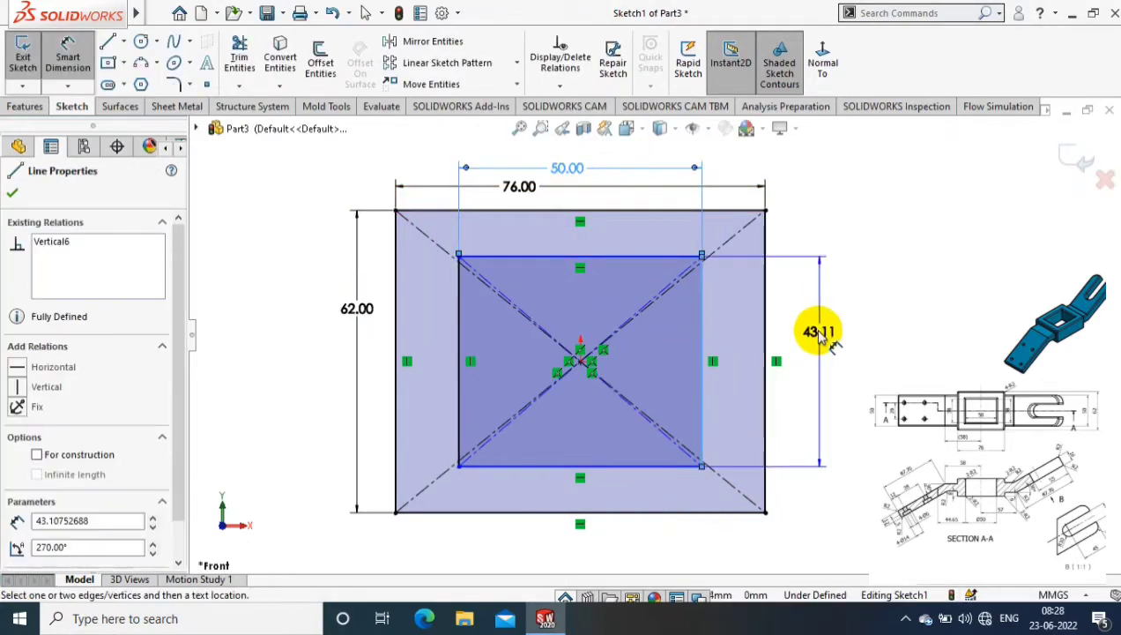
left_click(805, 336)
type("38")
key("Return")
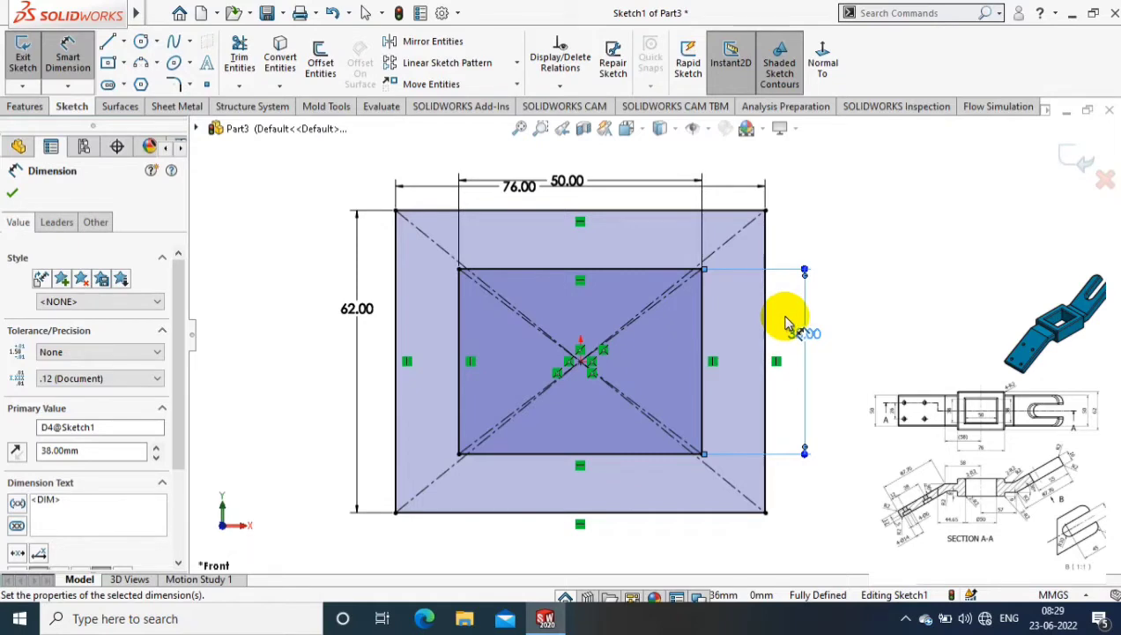
left_click(793, 328)
key("z")
left_click(1075, 159)
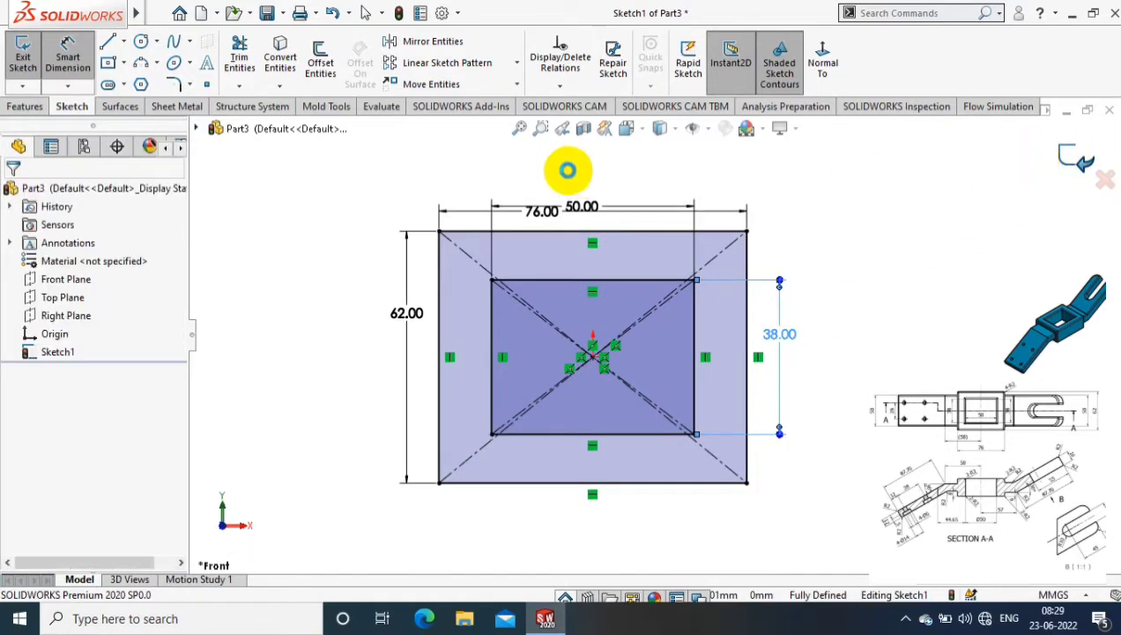
- Extrude only the ring region between the two rectangles 28 mm into a frame
left_click(23, 55)
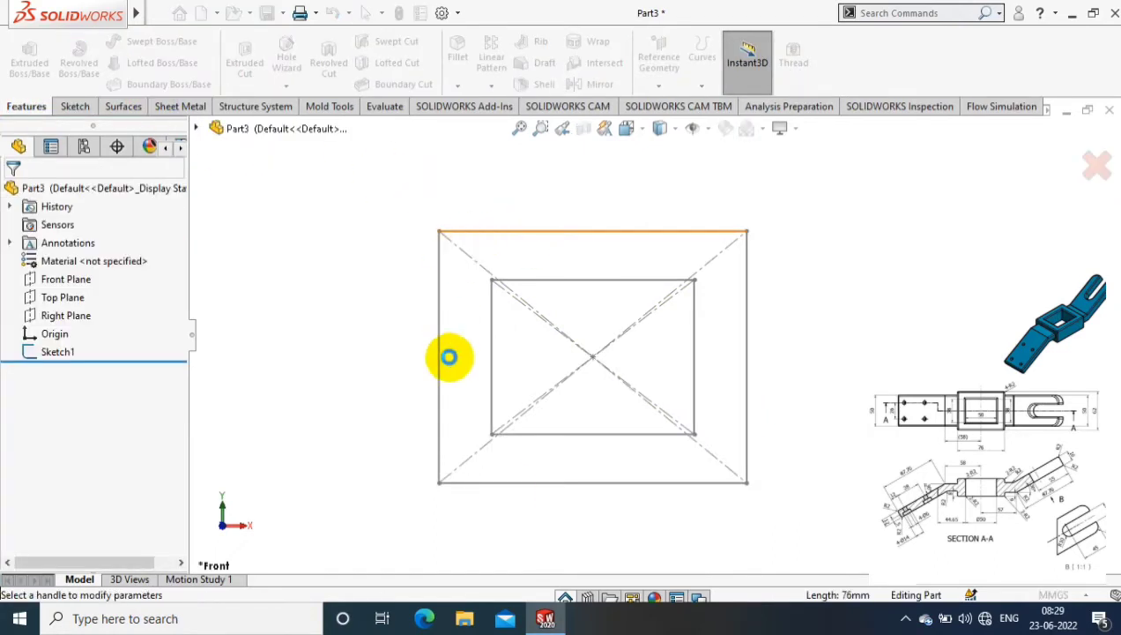
left_click(507, 484)
right_click(136, 504)
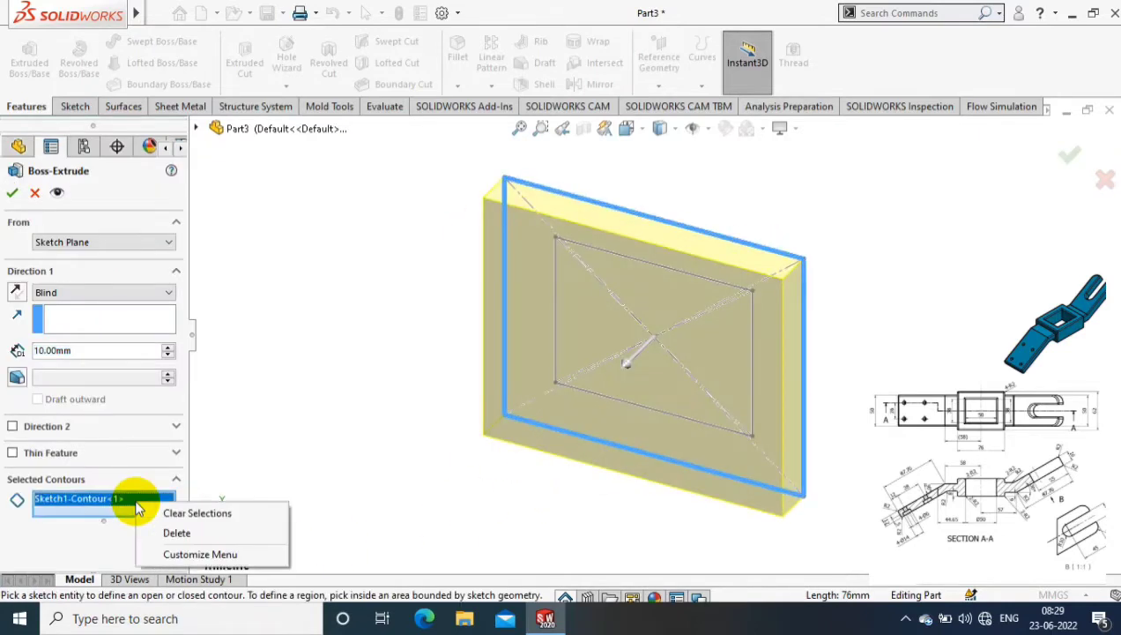
left_click(533, 275)
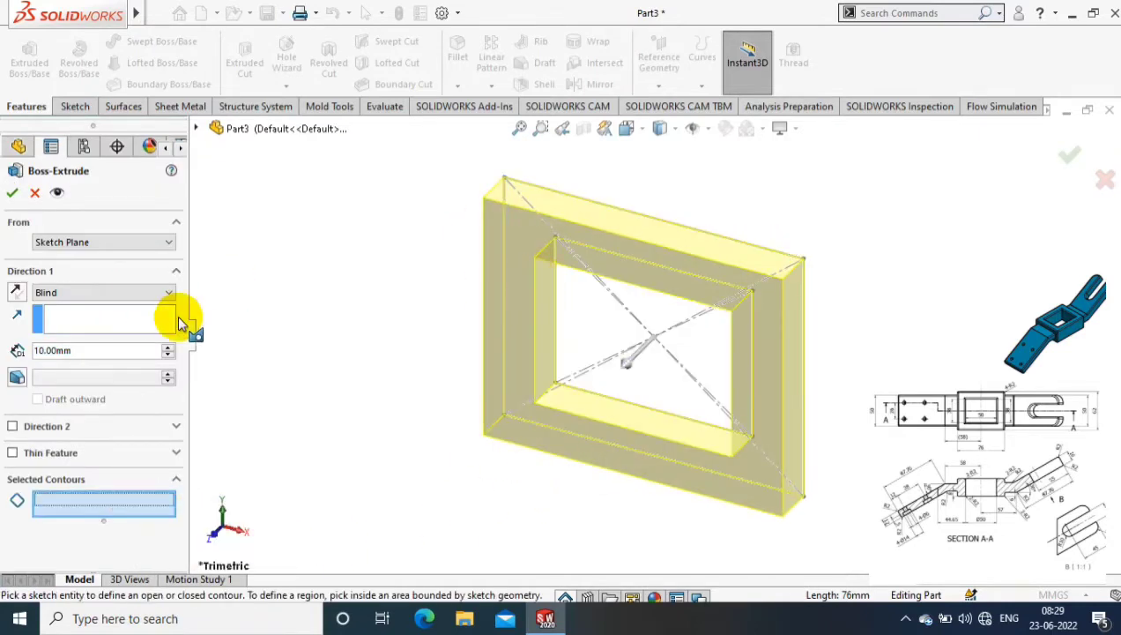
left_click(87, 350)
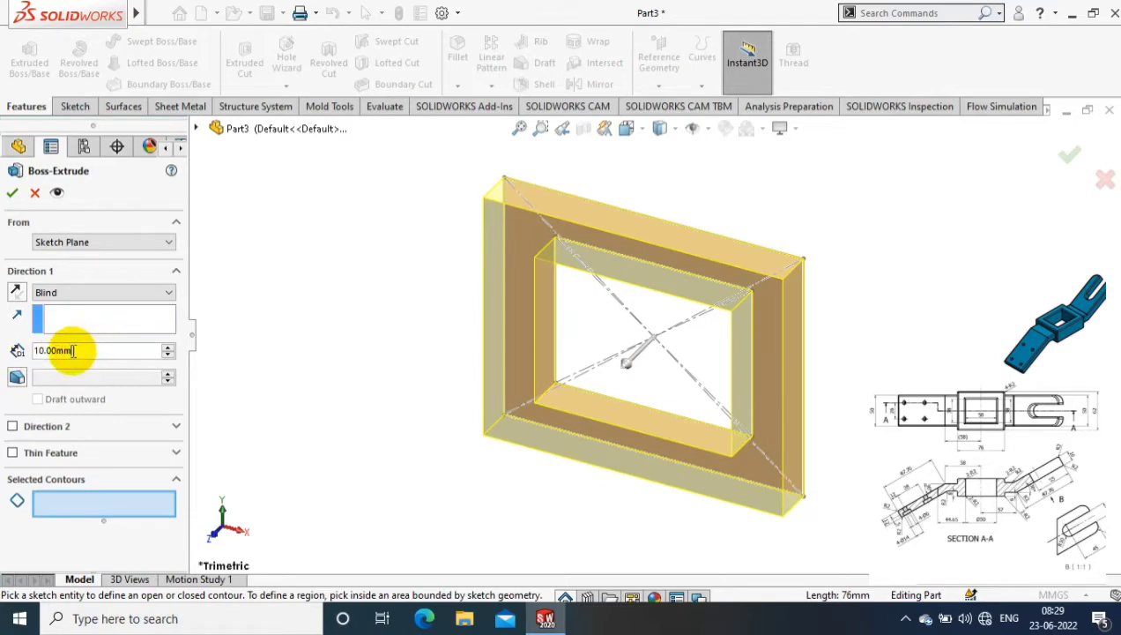
type("28")
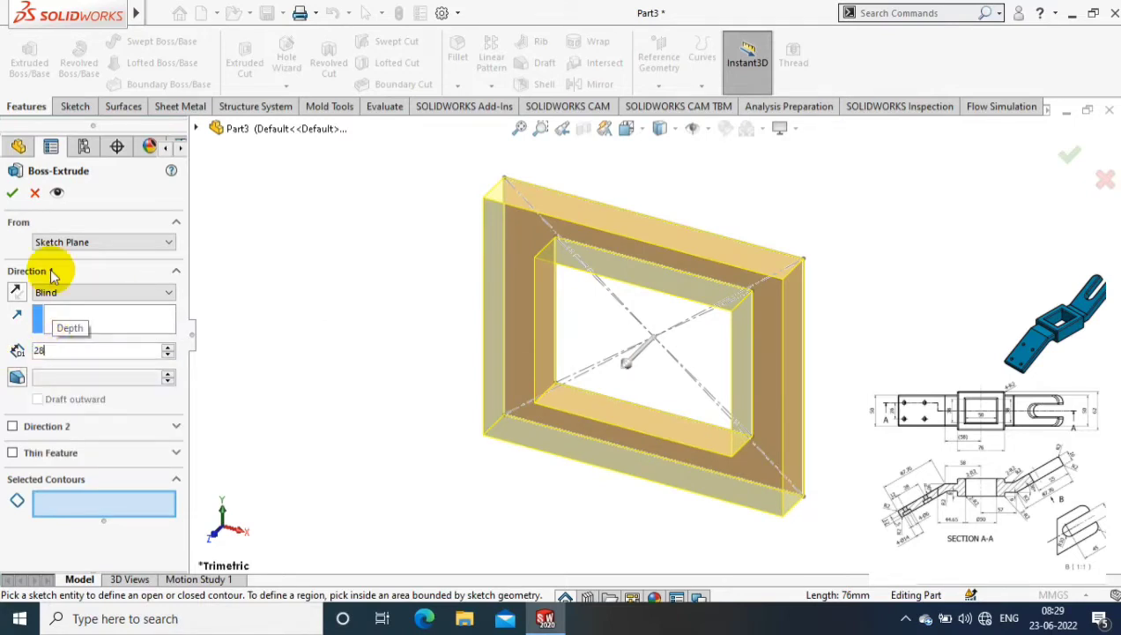
key("Return")
left_click(12, 196)
left_click(343, 300)
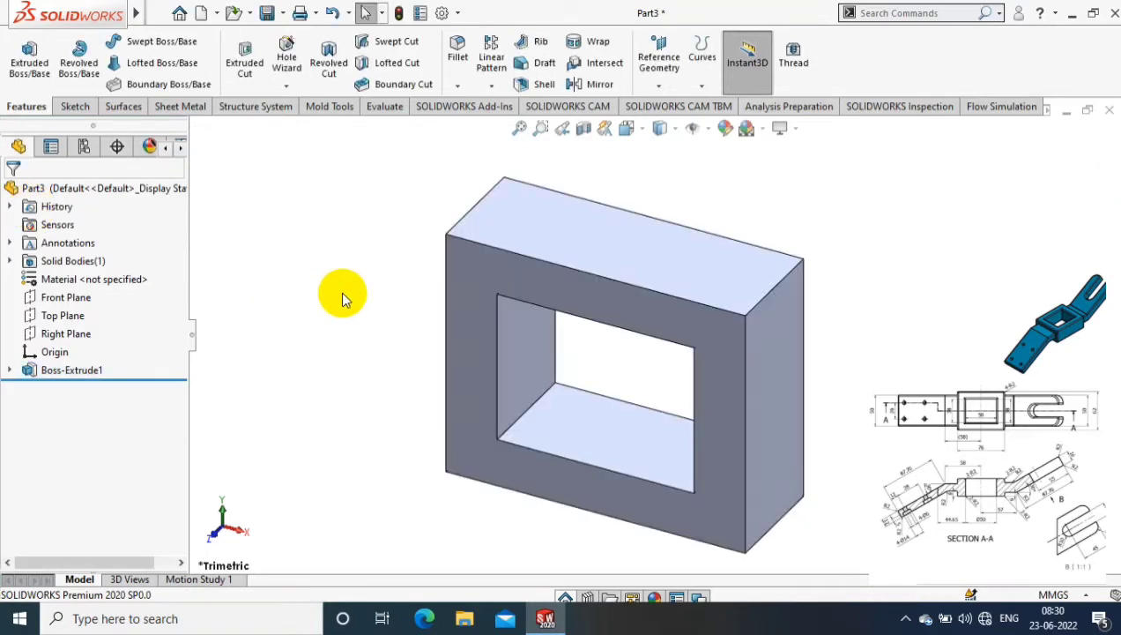
- Start a new sketch on the Top Plane, viewed normal to it
right_click(68, 322)
left_click(152, 290)
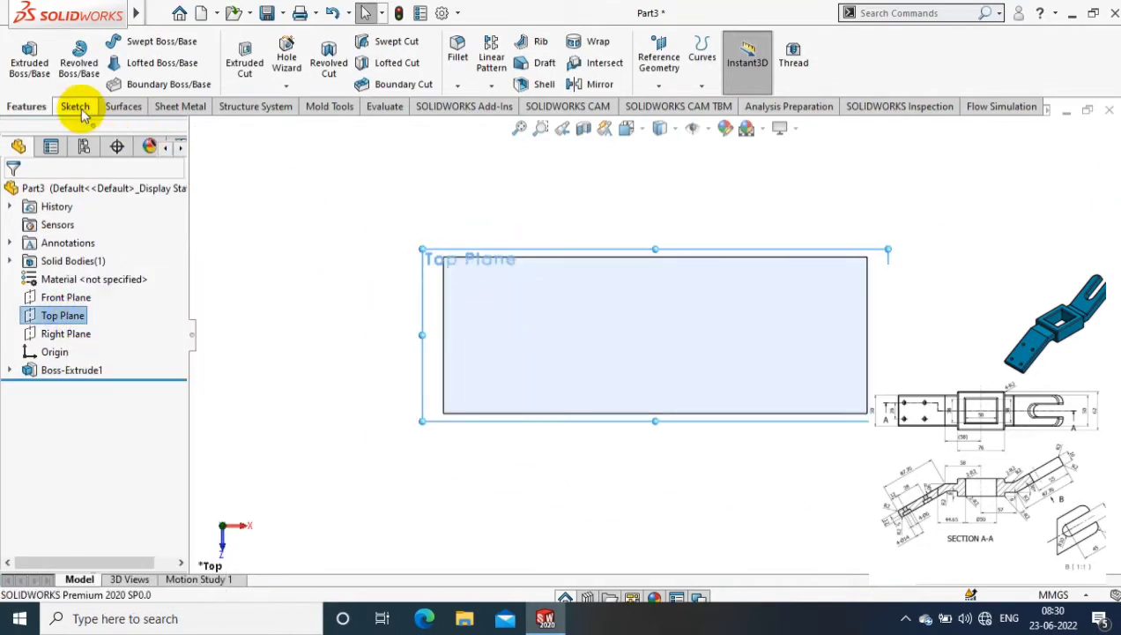
left_click(75, 106)
left_click(119, 66)
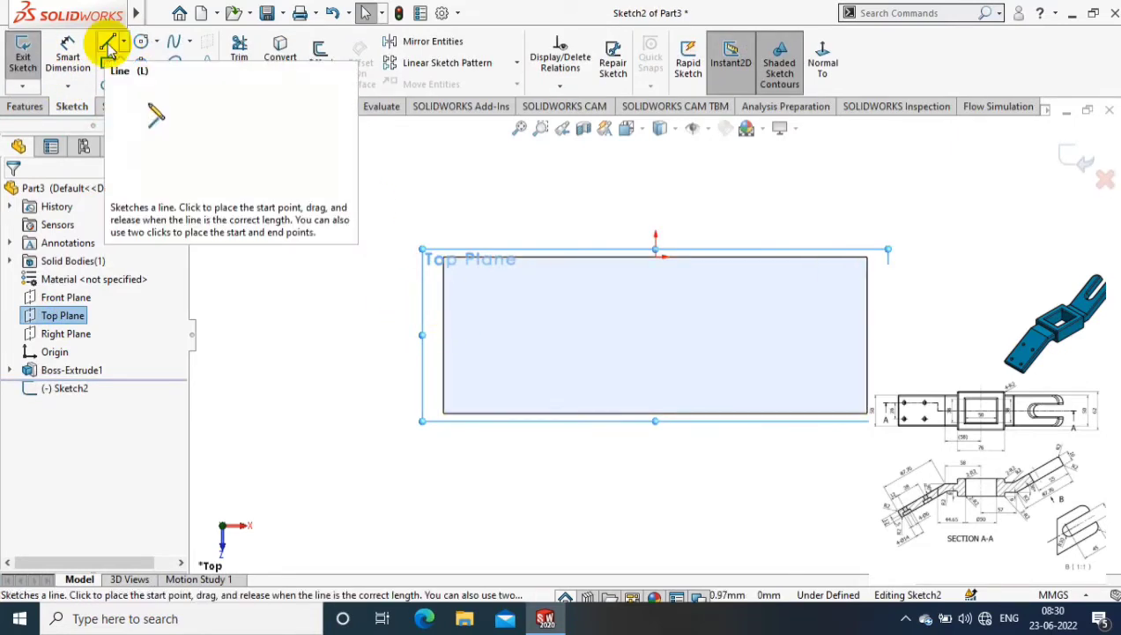
- Outline the closed angled arm off the frame's left side and add a horizontal centerline
left_click(107, 40)
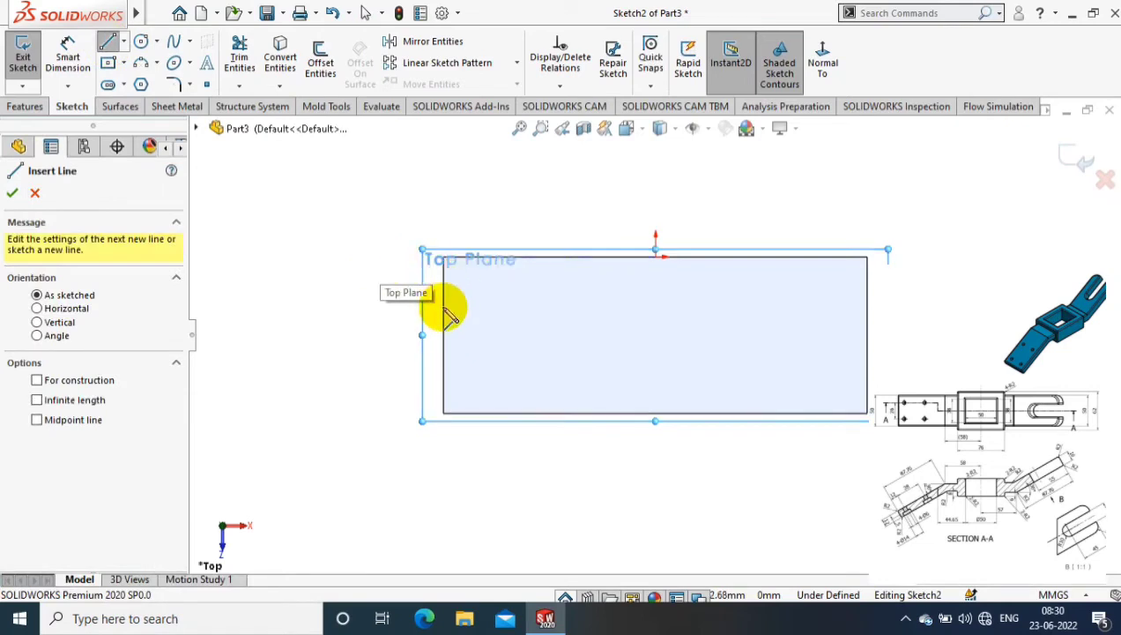
left_click(409, 313)
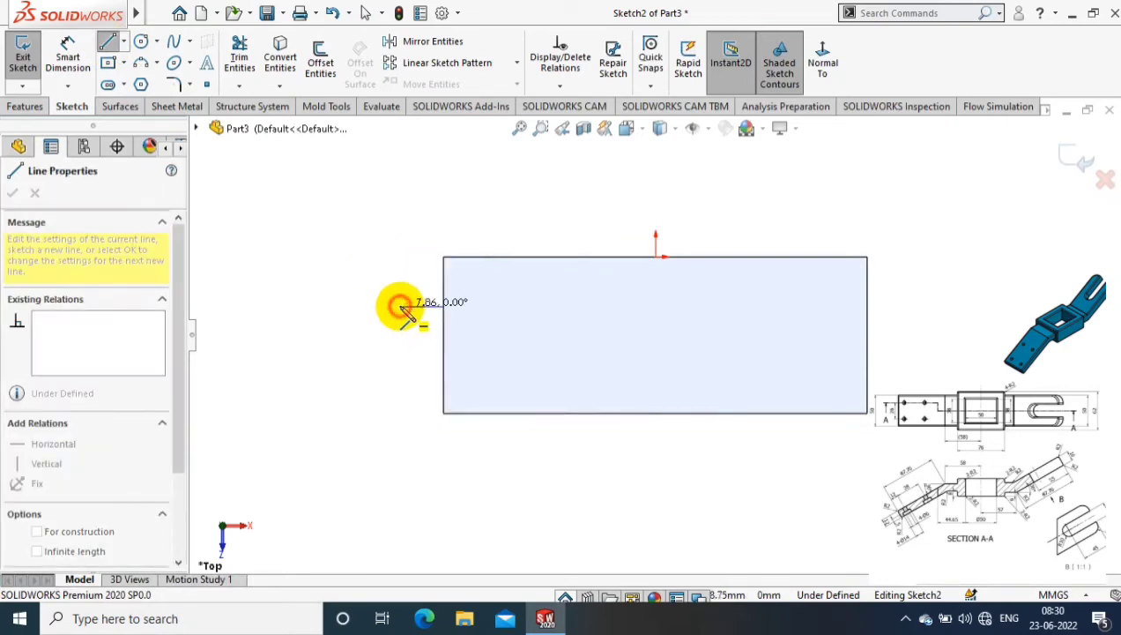
left_click(400, 306)
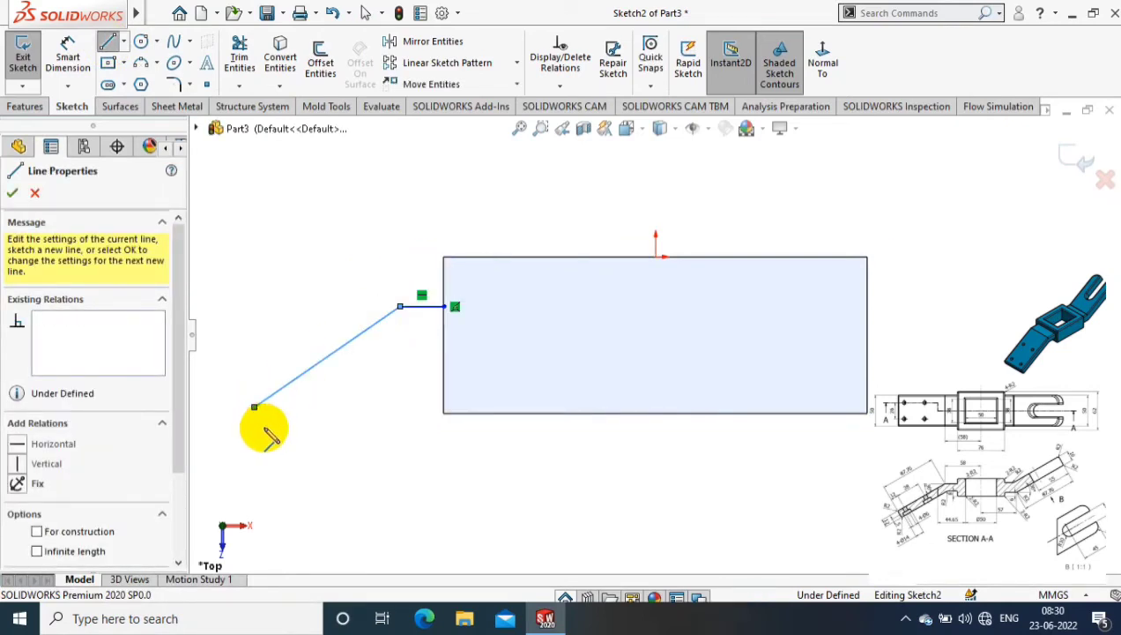
left_click(254, 406)
left_click(268, 422)
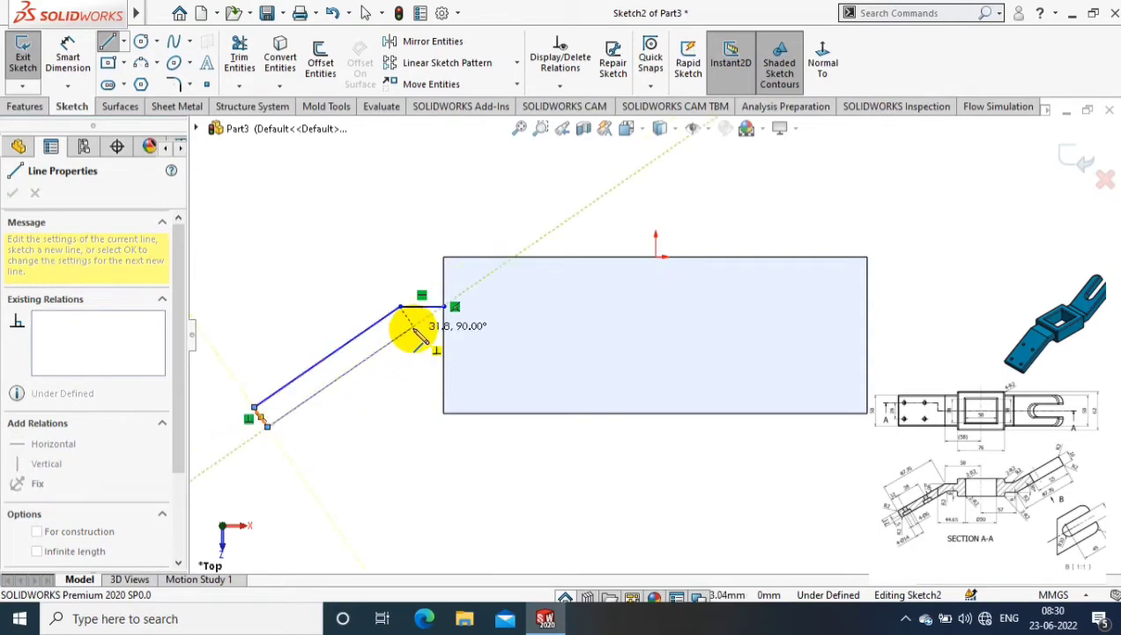
left_click(414, 327)
left_click(444, 327)
left_click(443, 305)
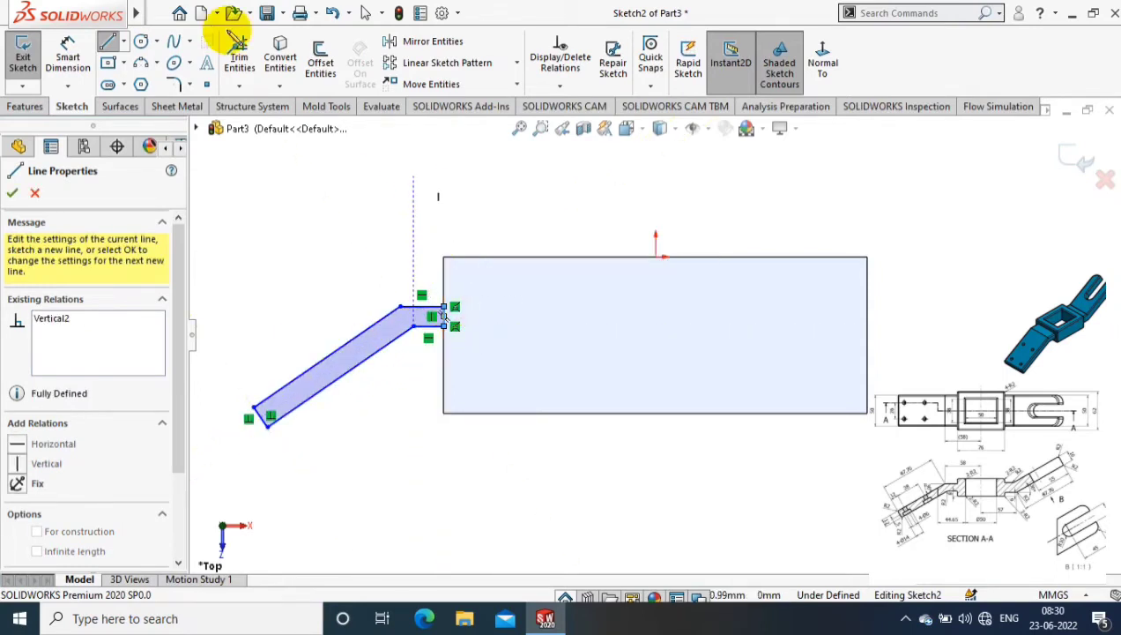
left_click(126, 41)
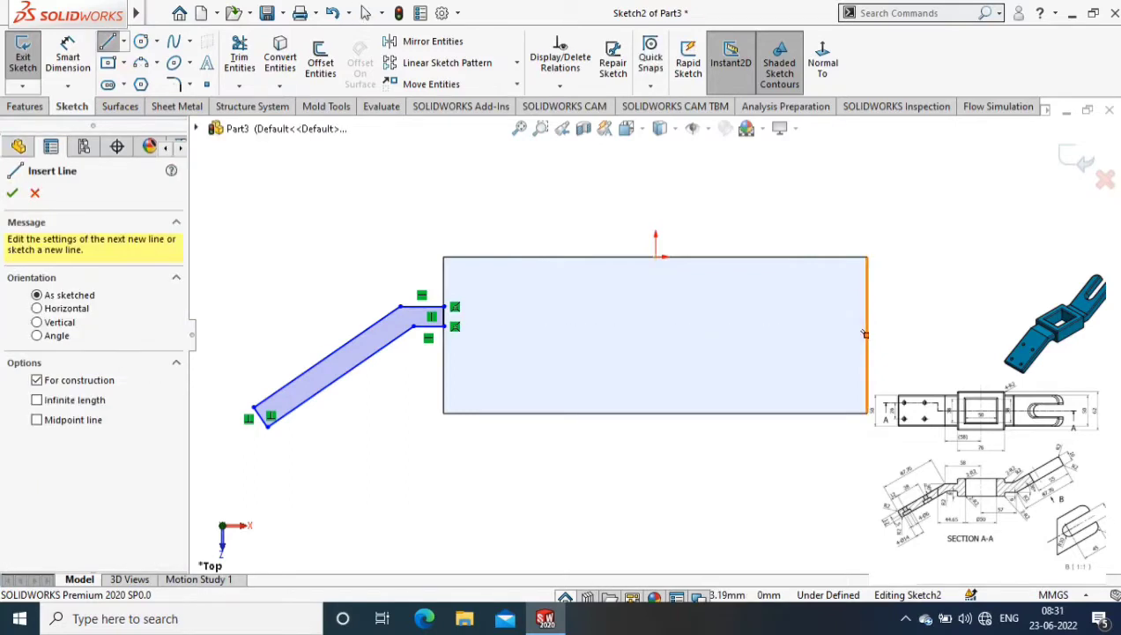
mouse_move(865, 335)
left_mouse_down()
mouse_move(693, 323)
mouse_move(674, 335)
left_mouse_up()
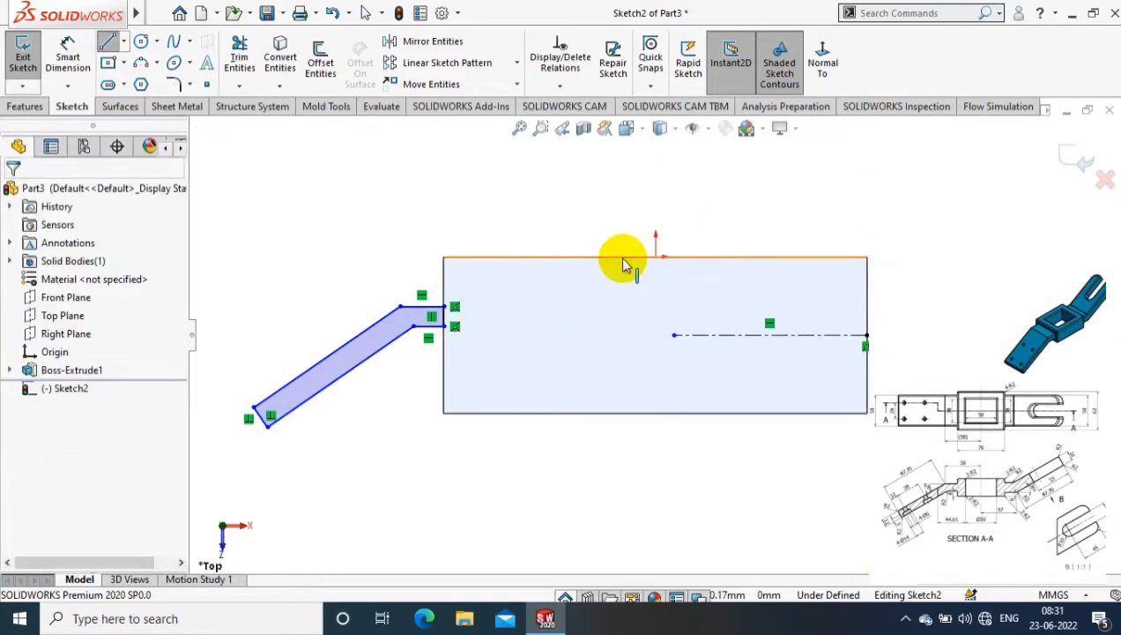
- Dimension the left arm's inner end 12 mm and make its edges symmetric about the centerline
left_click(68, 55)
left_click(450, 315)
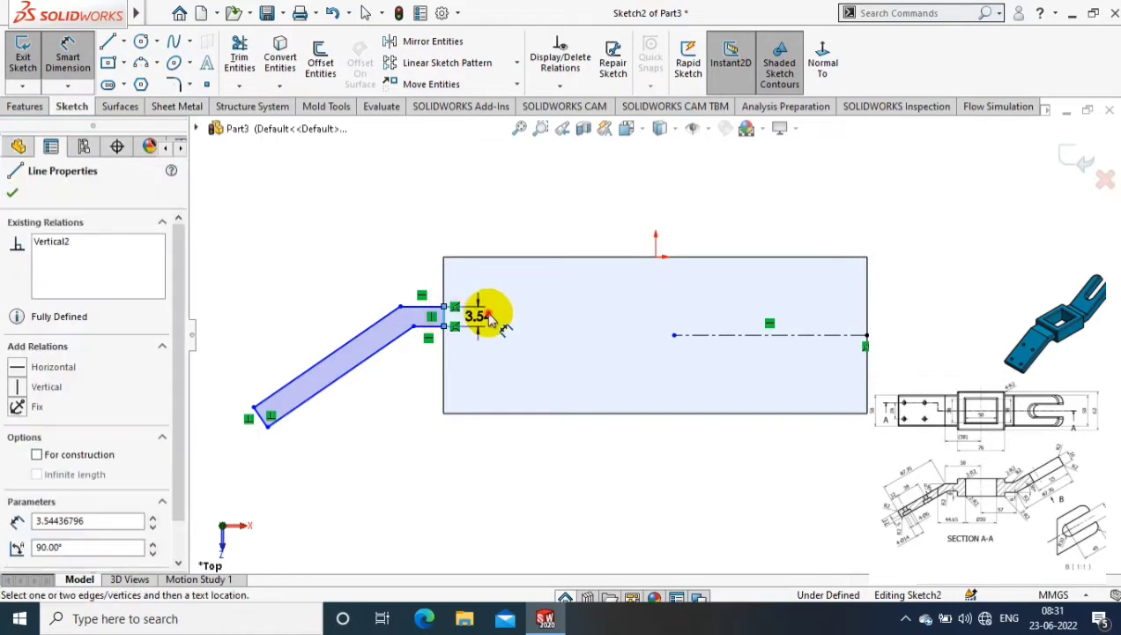
left_click(495, 325)
type("12")
key("Return")
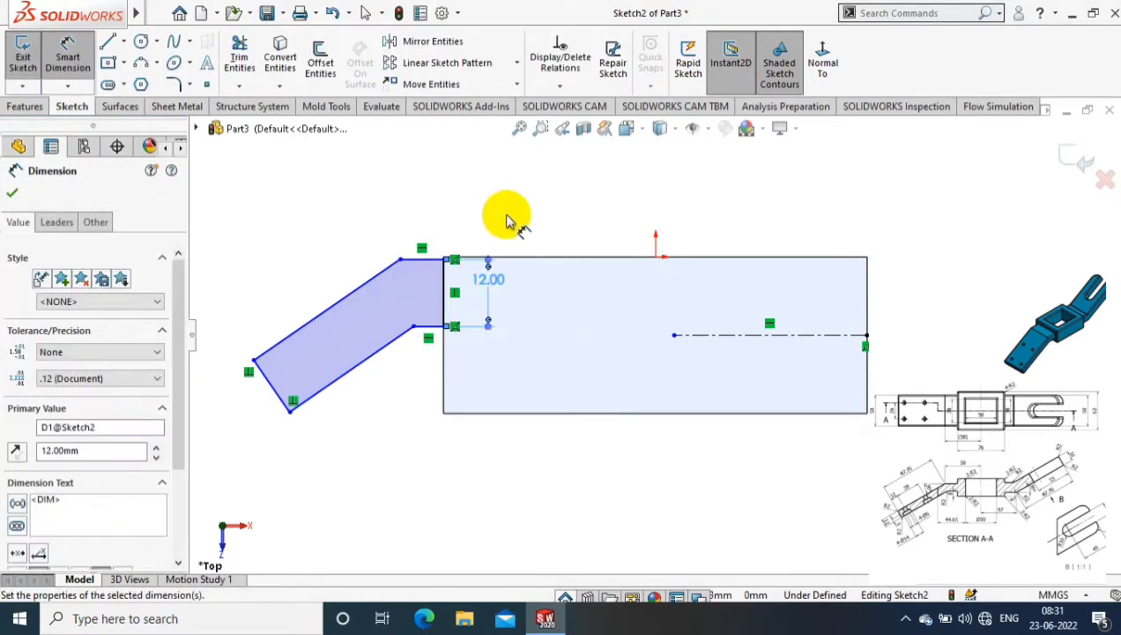
key("Escape")
left_click(429, 261)
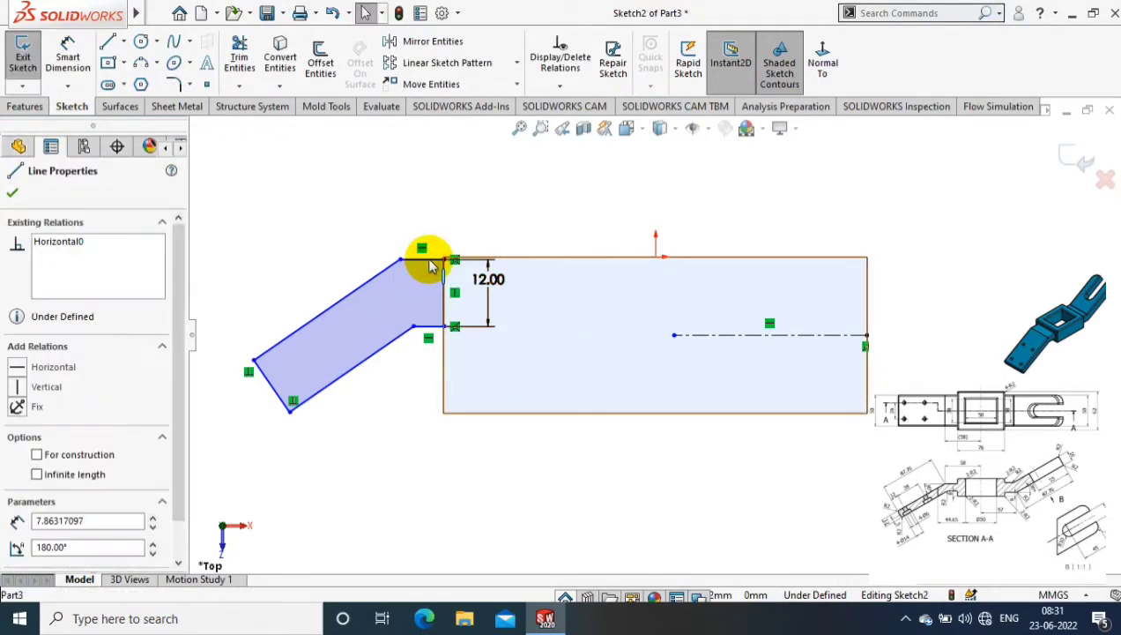
left_click(741, 345, "ctrl")
left_click(741, 345, "ctrl")
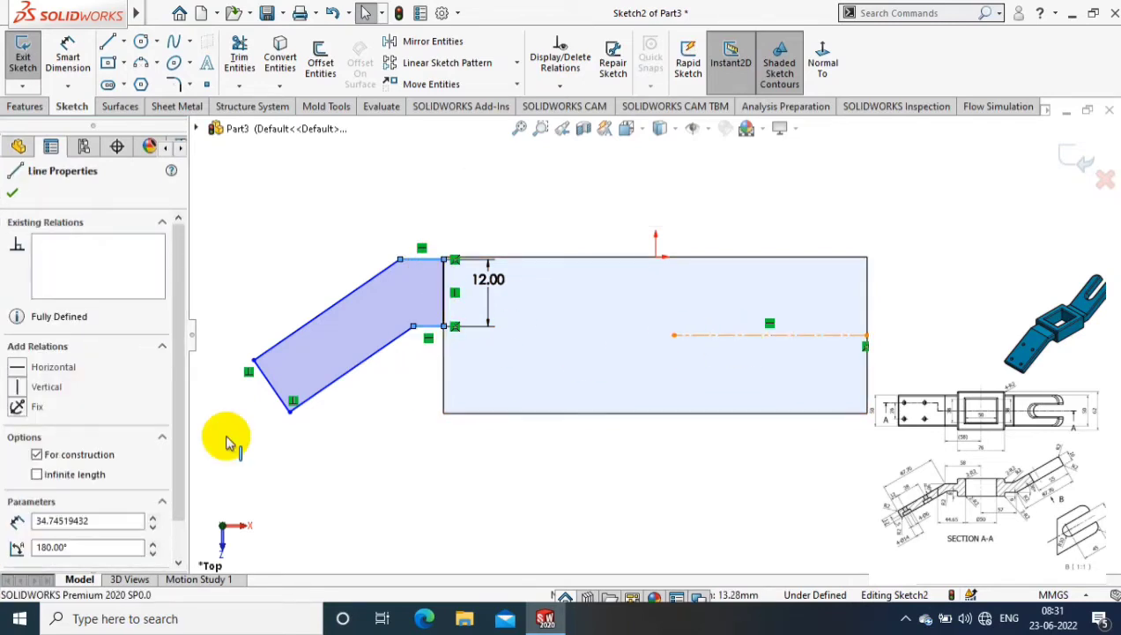
left_click(18, 558)
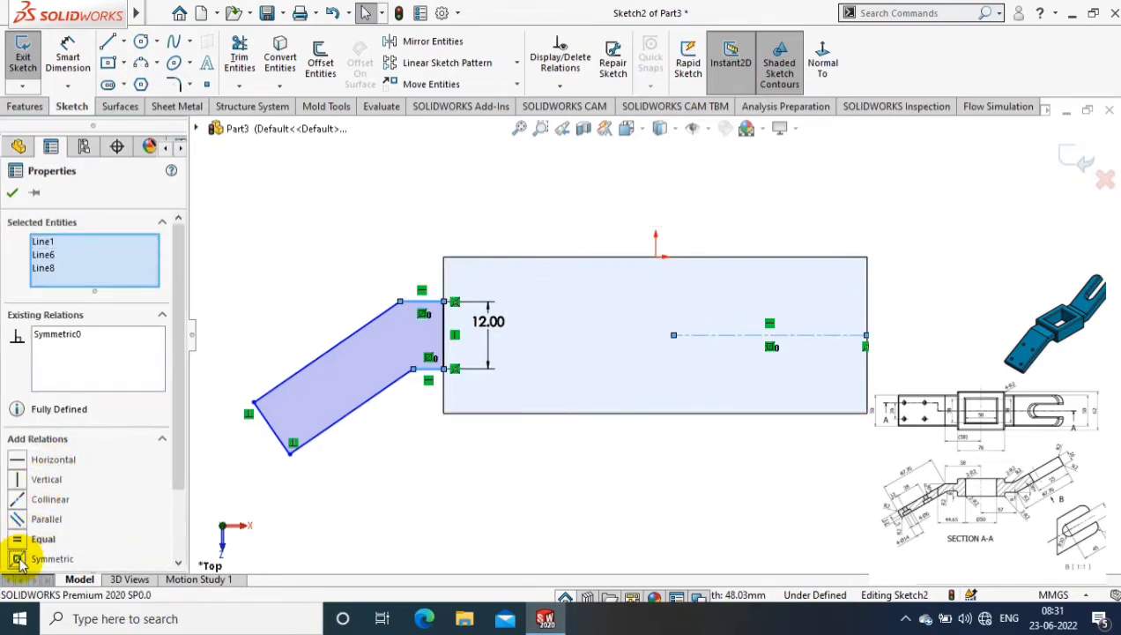
key("Escape")
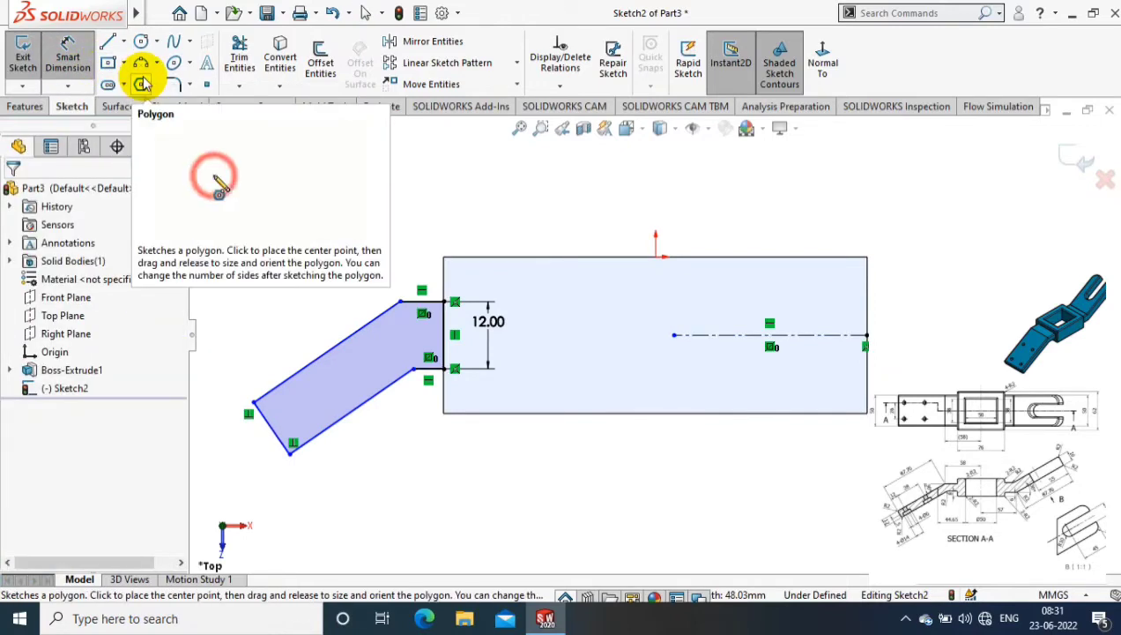
- Set the arm's 58 mm offset from the origin and its 87.76 mm slanted length
left_click(655, 257)
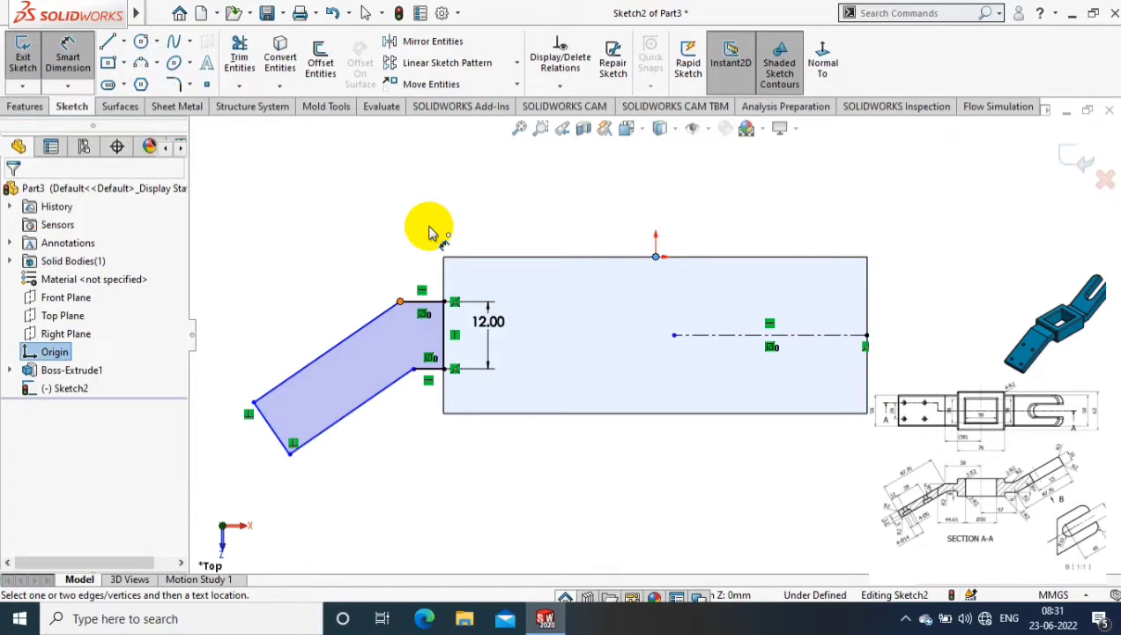
left_click(400, 301)
left_click(510, 208)
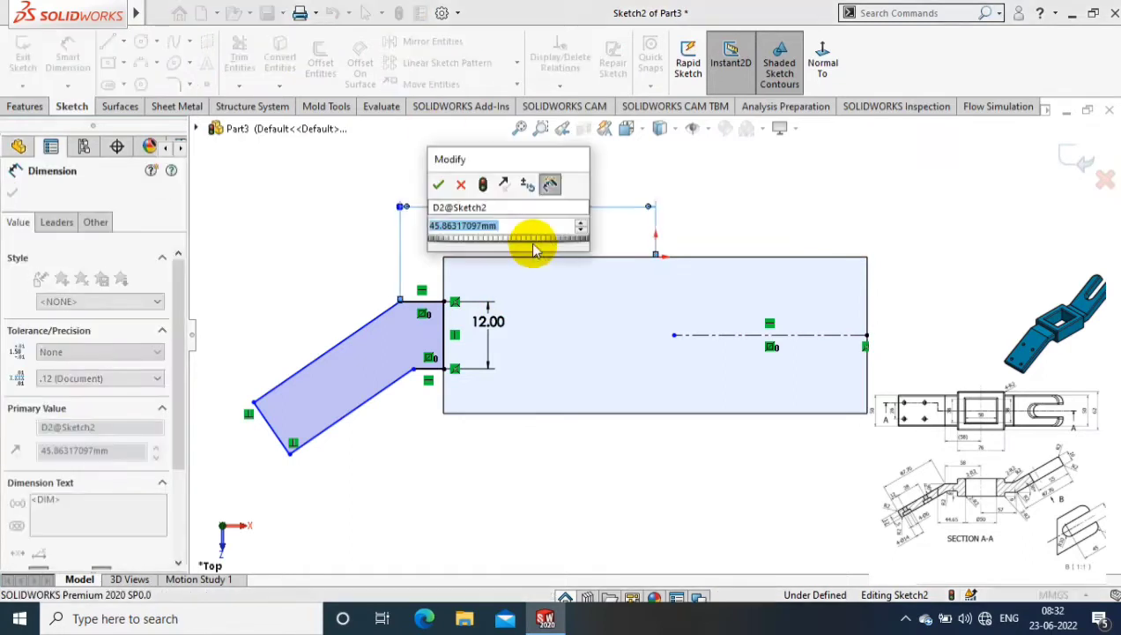
type("58")
key("Return")
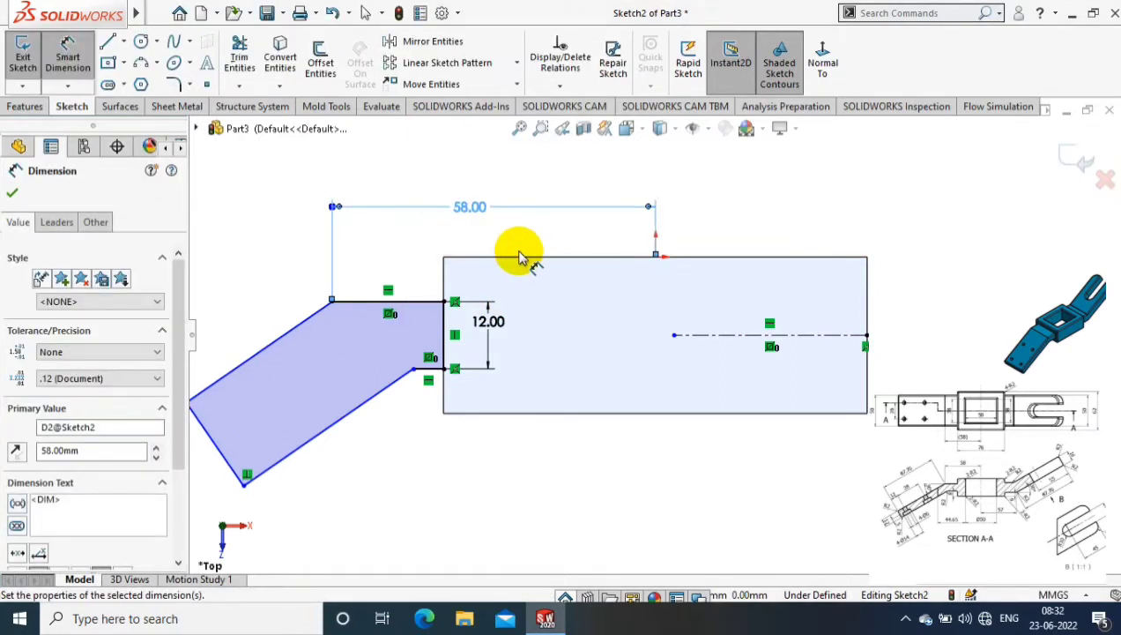
left_click(278, 337)
key("z")
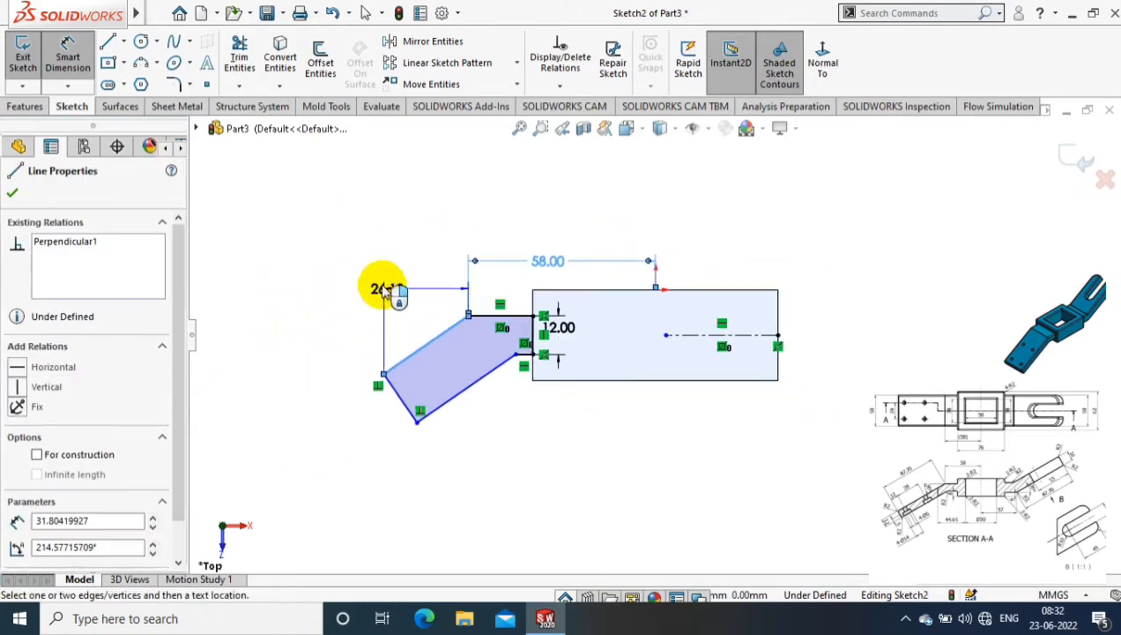
left_click(350, 297)
type("87.76")
key("Return")
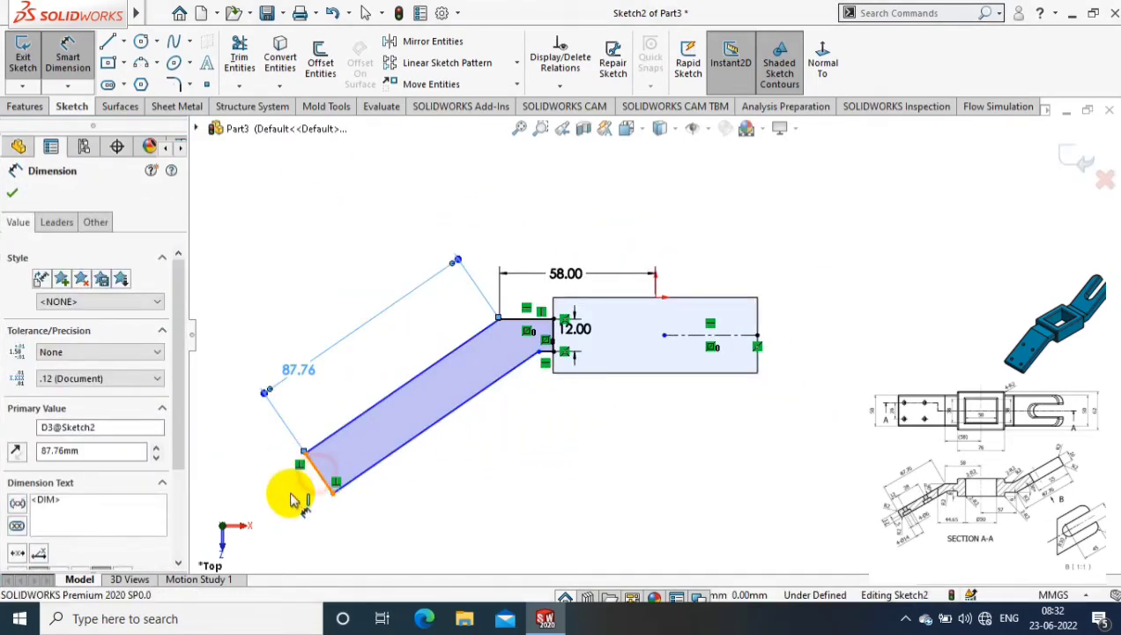
- Dimension the arm's outer end 12 mm wide and its angle 30°
left_click(316, 469)
left_click(297, 511)
type("12")
key("Return")
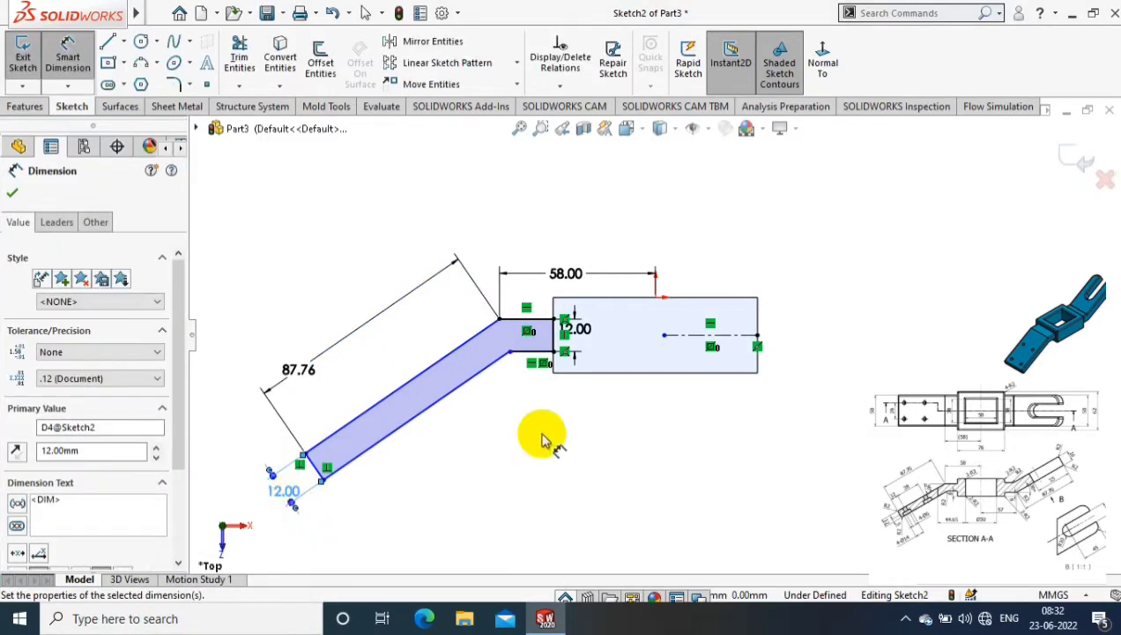
left_click(485, 331)
left_click(511, 319)
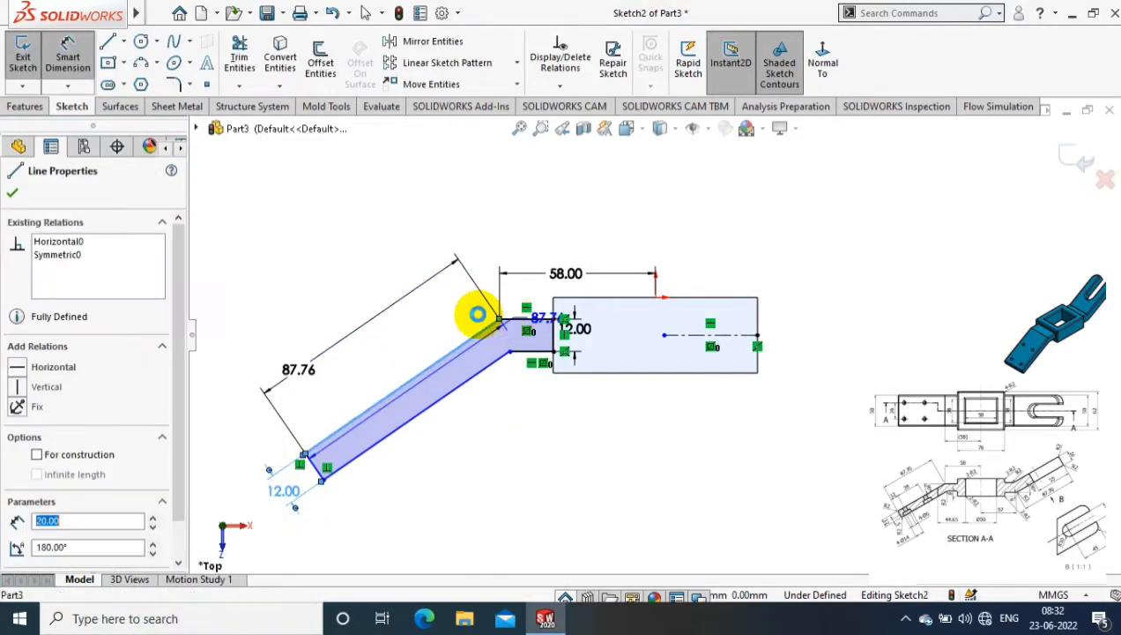
left_click(450, 340)
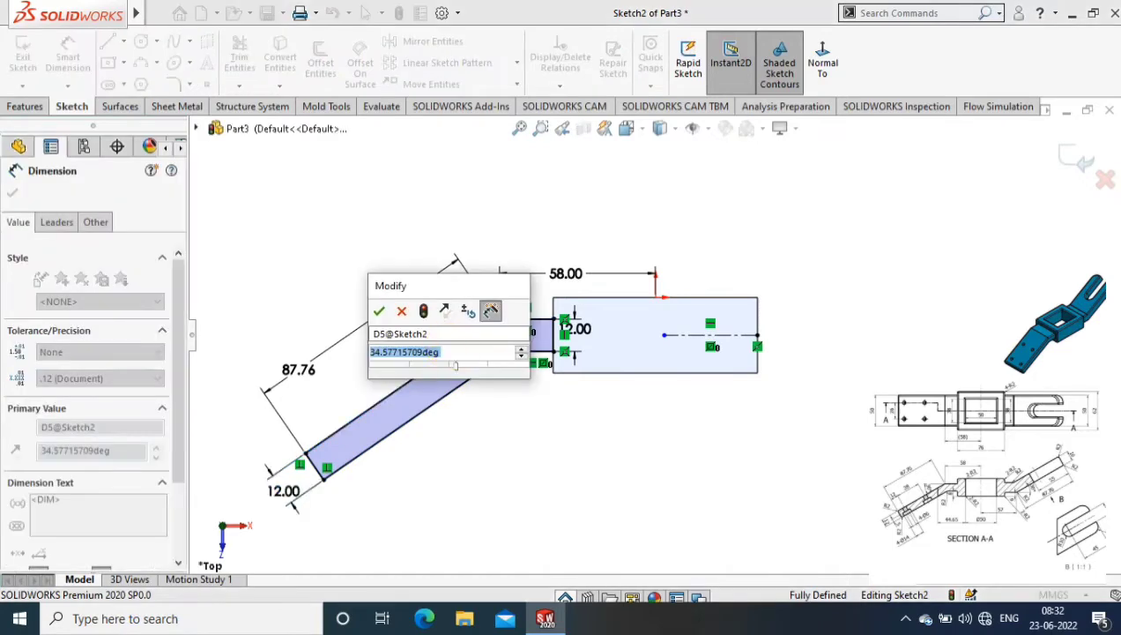
type("30")
key("Return")
middle_click_drag(862, 315, 790, 318, "ctrl")
scroll(826, 317, "down", 2)
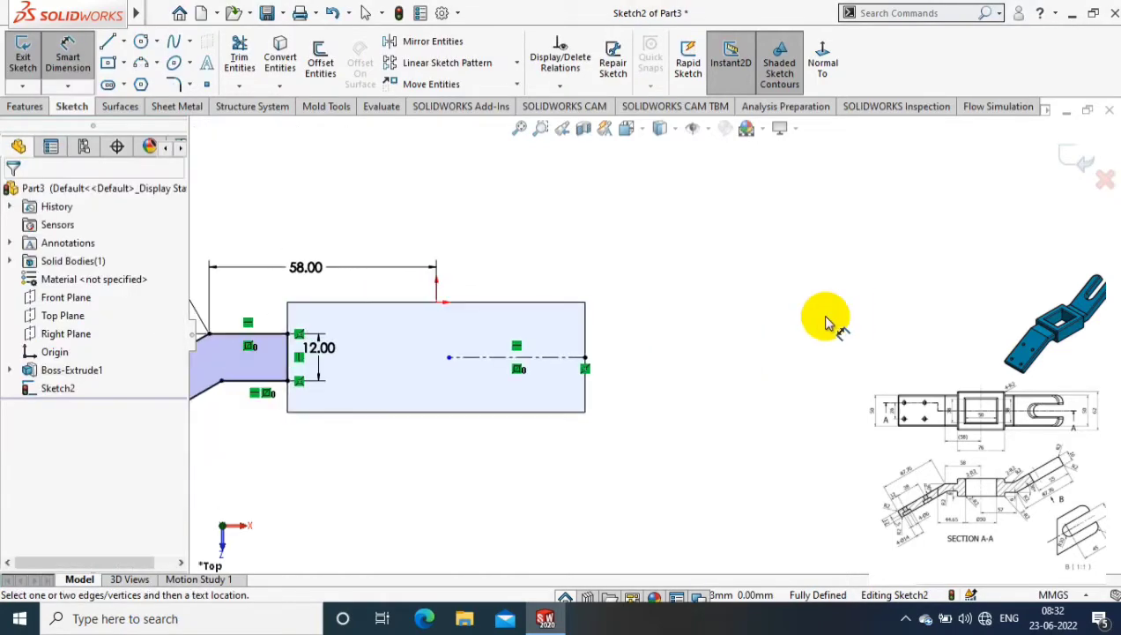
- Draw the closed right arm outline off the frame's right edge, angled up to the right
left_click(107, 42)
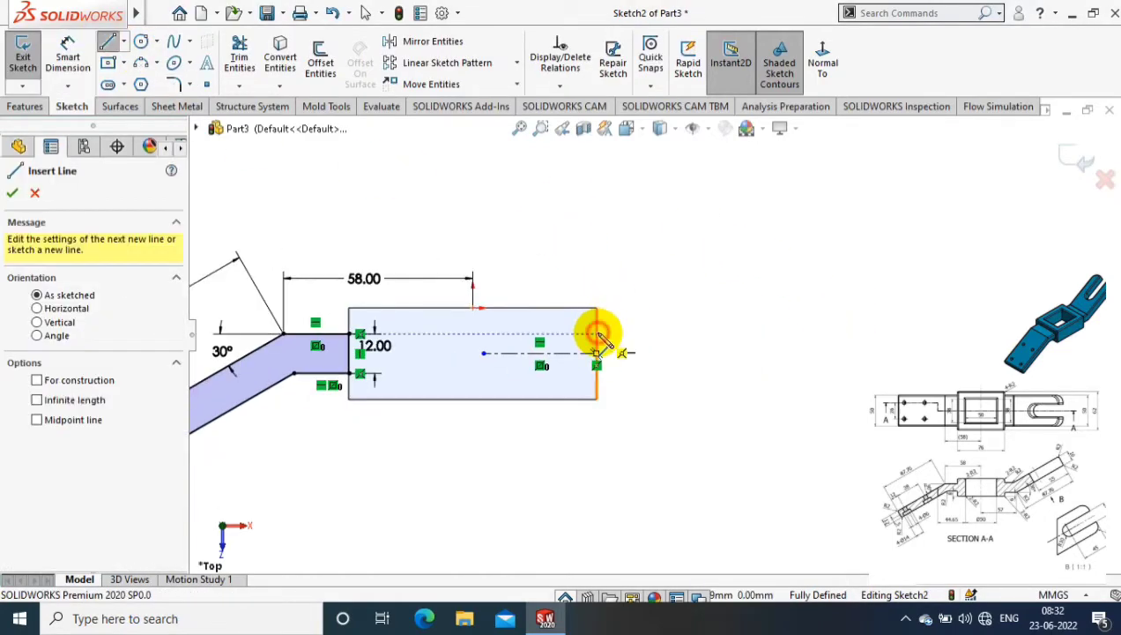
left_click(597, 354)
left_click(658, 374)
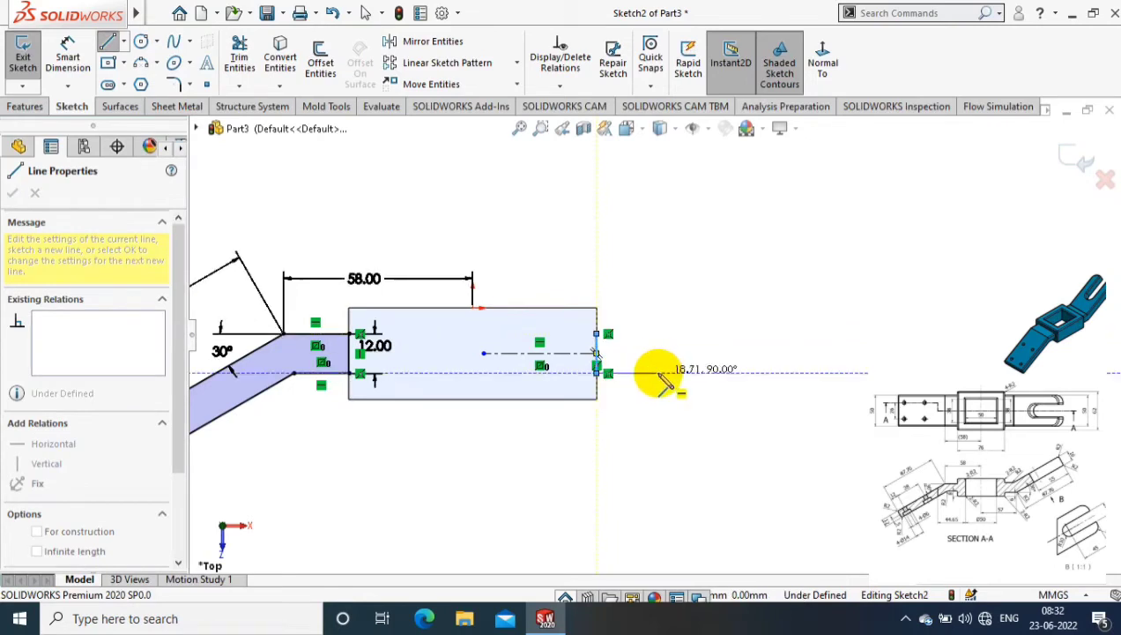
left_click(790, 271)
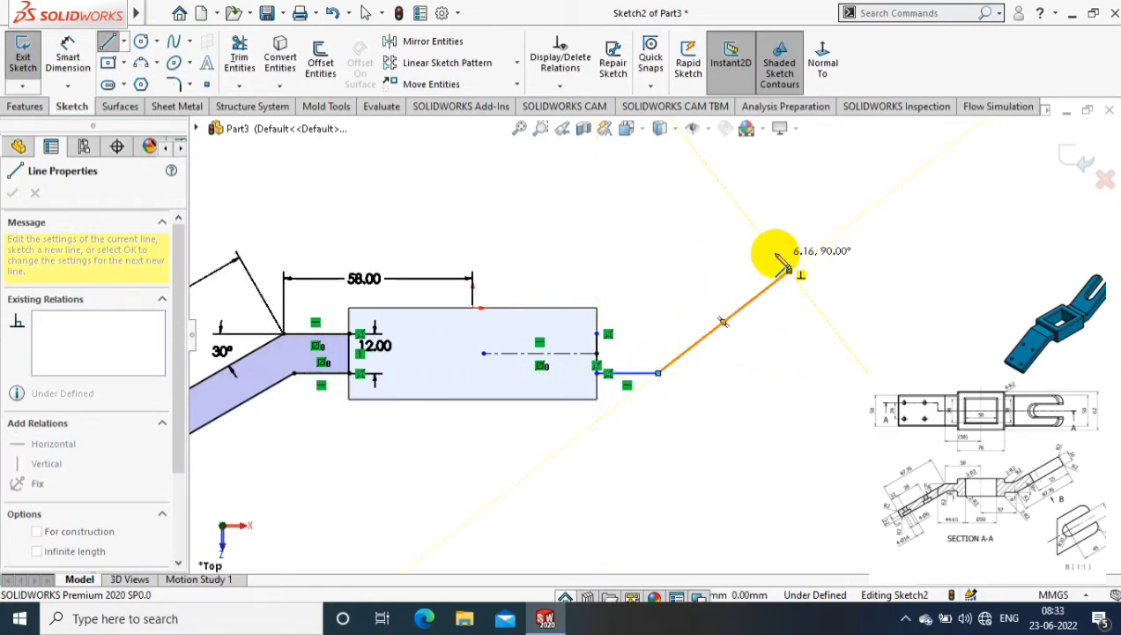
left_click(772, 251)
left_click(663, 333)
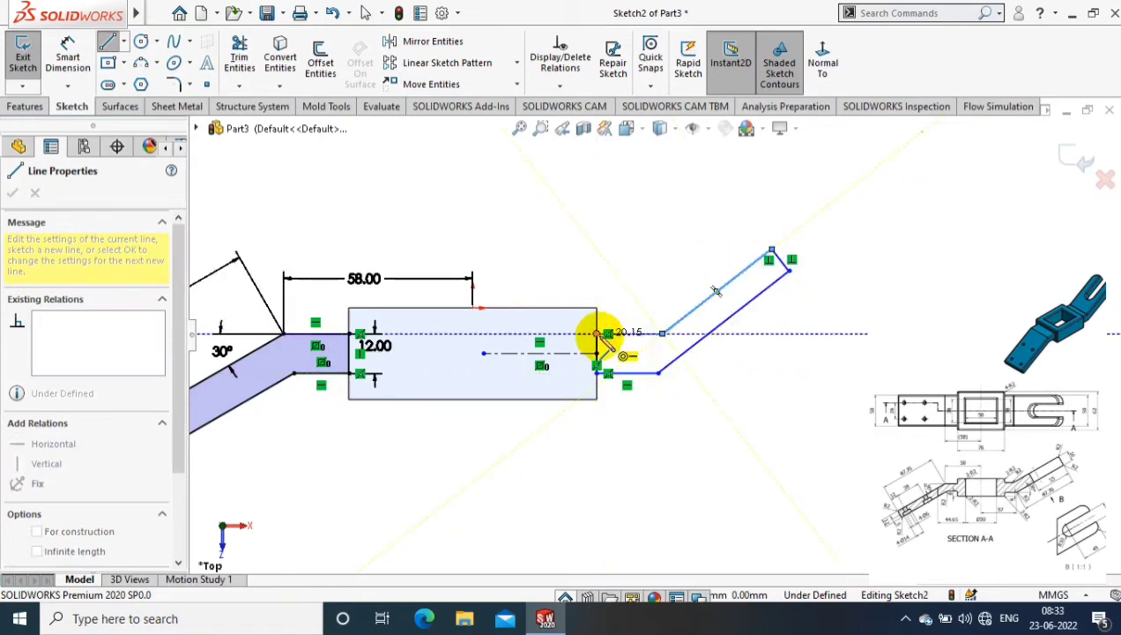
left_click(598, 334)
- Place the arm's lower line 6 mm above the frame bottom and make it symmetric about the centerline
left_click(71, 58)
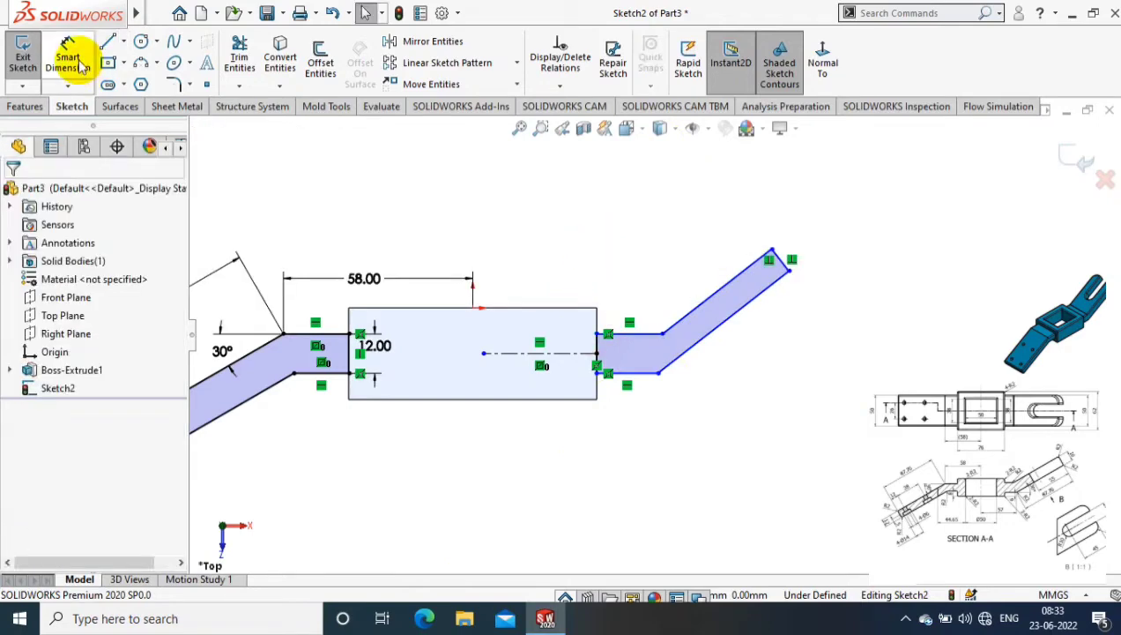
left_click(572, 400)
left_click(627, 375)
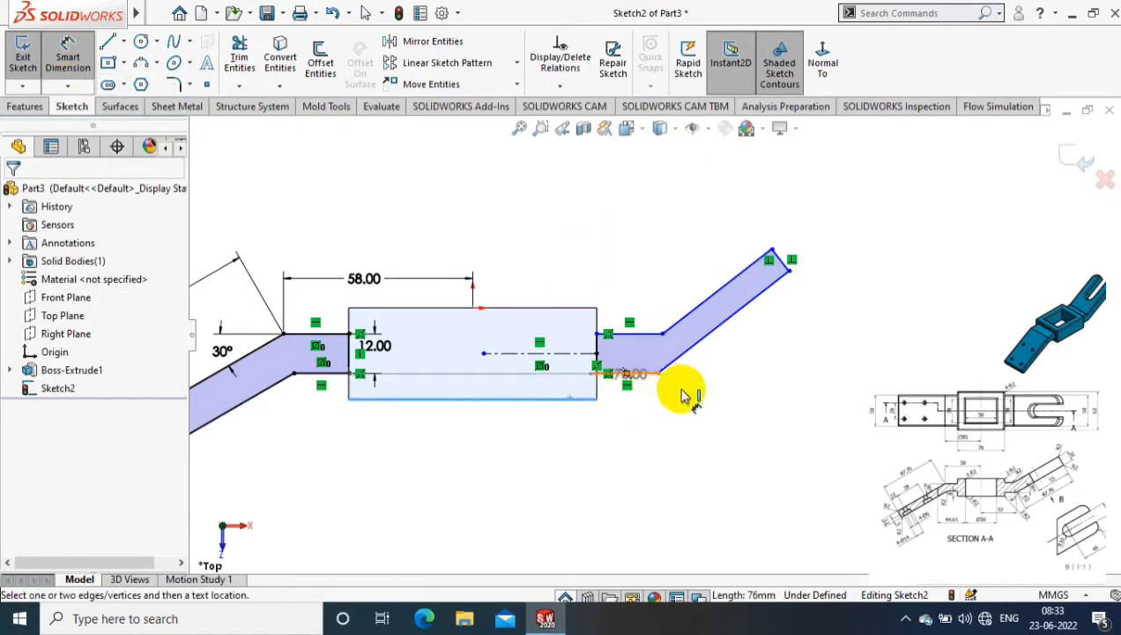
left_click(737, 398)
type("6")
key("Return")
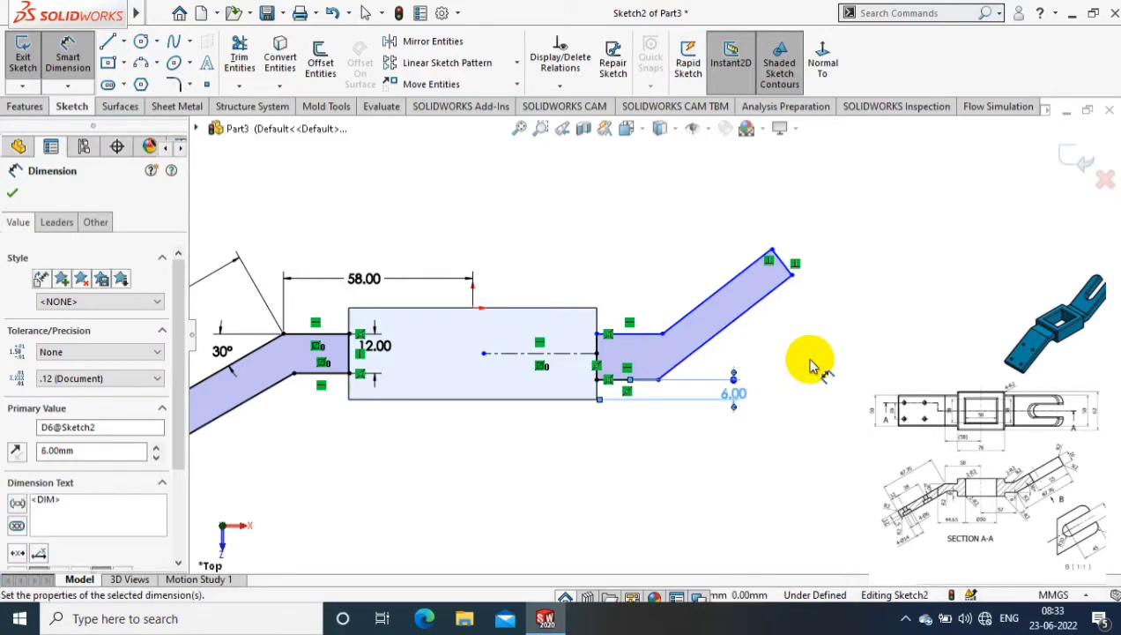
key("Escape")
left_click(621, 333)
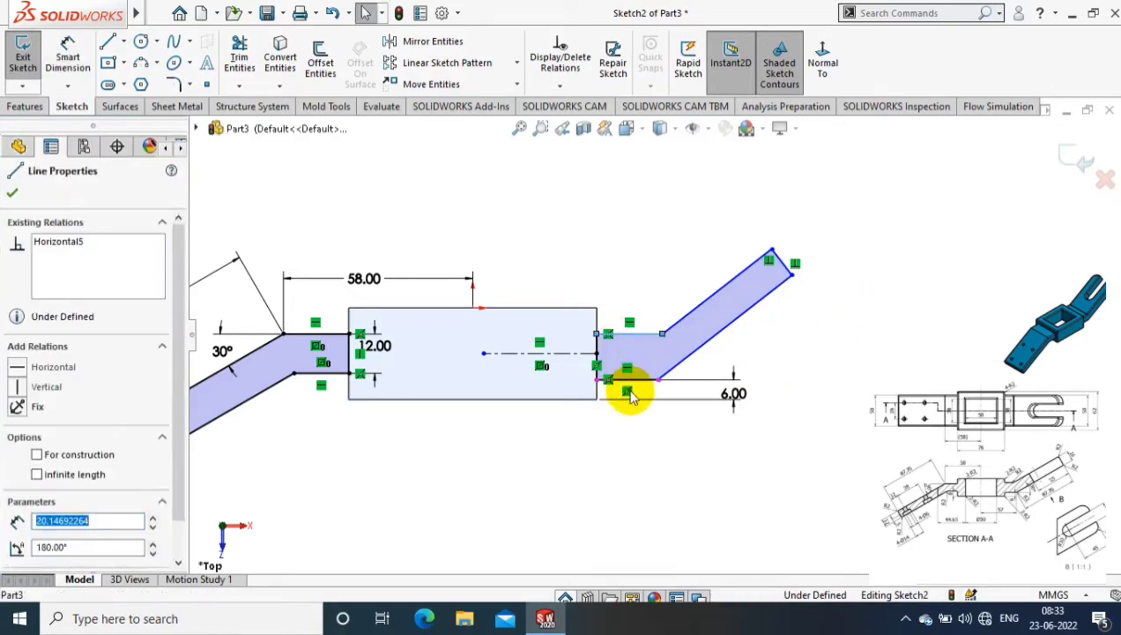
left_click(596, 372, "ctrl")
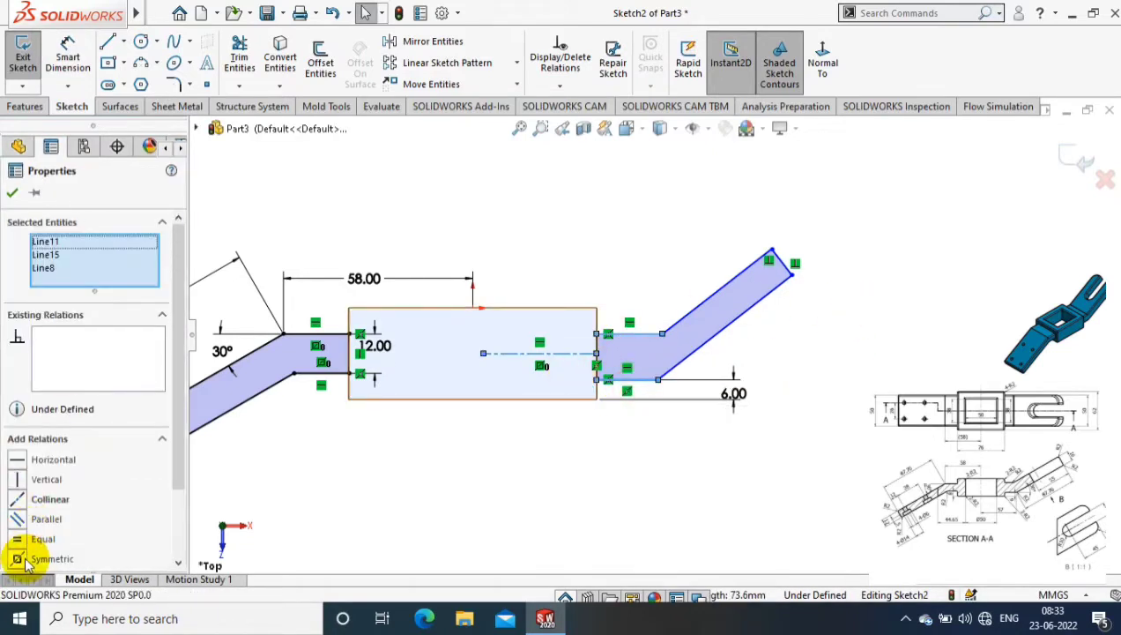
left_click(18, 558)
left_click(12, 192)
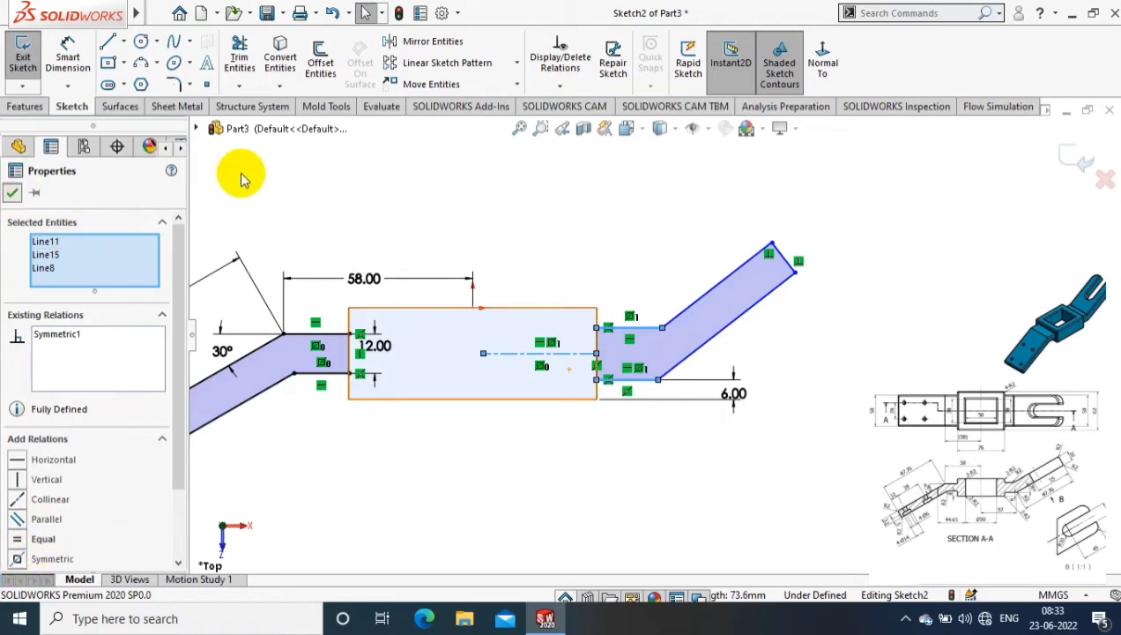
- Dimension the right arm's slanted edge to 87.76 mm, correcting a mistyped 877.76
left_click(701, 298)
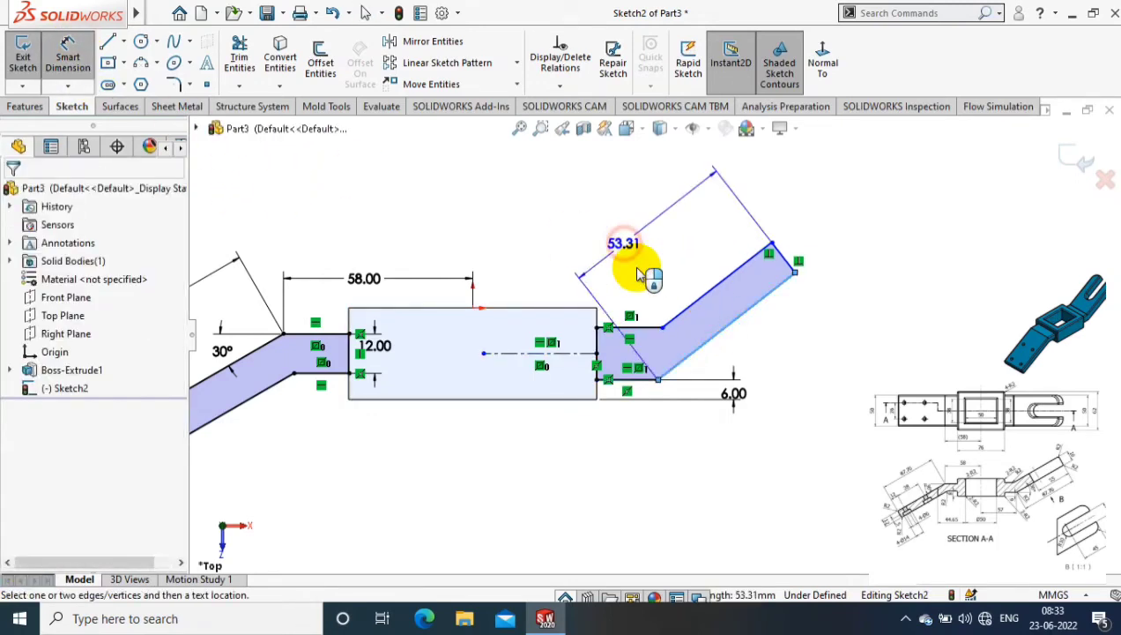
left_click(635, 262)
key("Return")
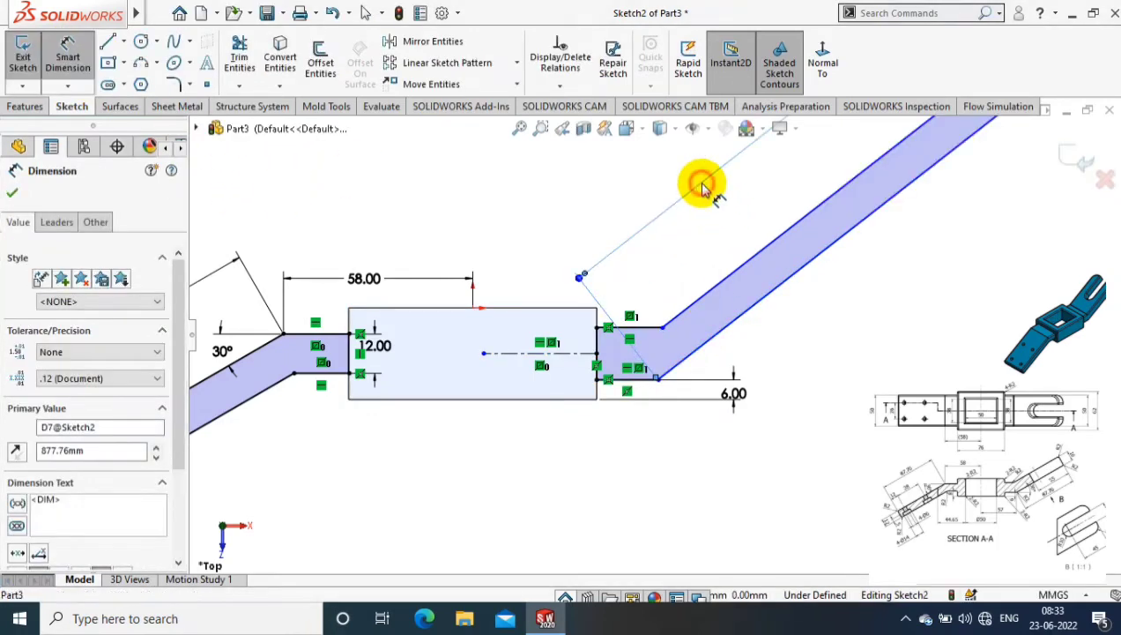
scroll(705, 221, "up", 2)
scroll(798, 254, "up", 2)
scroll(785, 219, "up", 3)
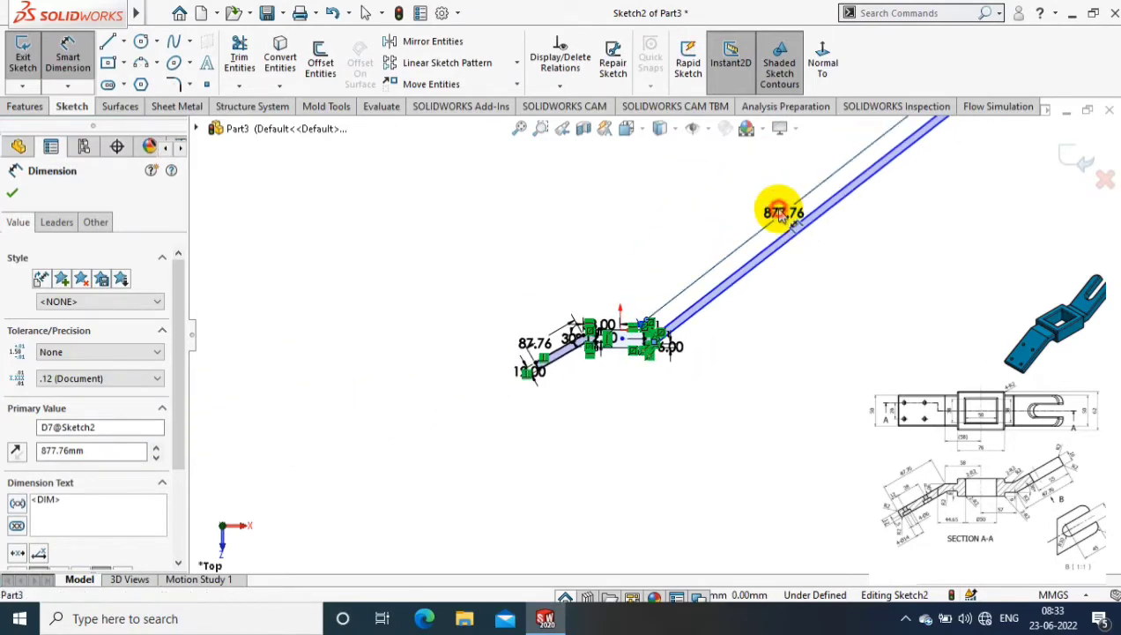
left_click(787, 210)
scroll(671, 308, "down", 2)
scroll(671, 307, "down", 4)
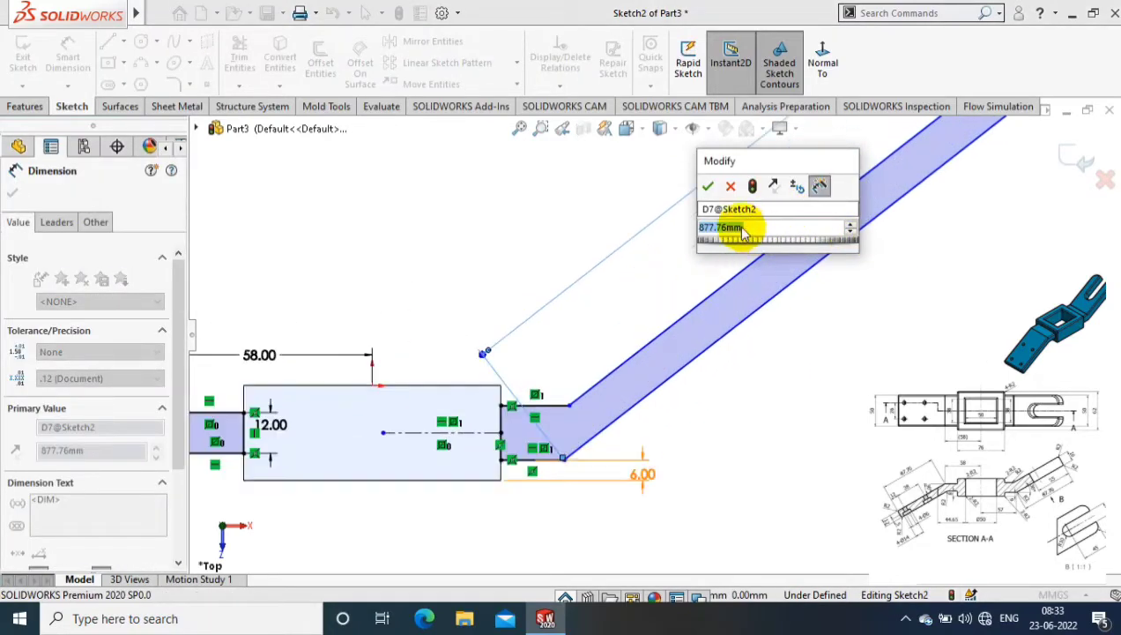
type("87.76")
key("Return")
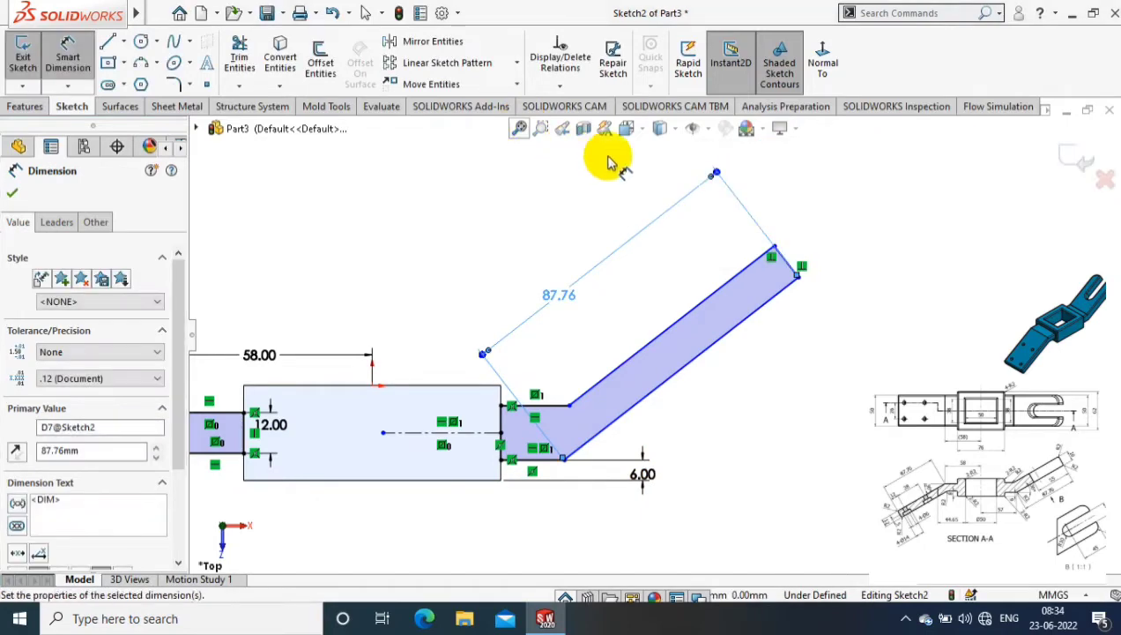
- Give the right arm a 16 mm end width and a 30° angle to the bottom line
left_click(803, 265)
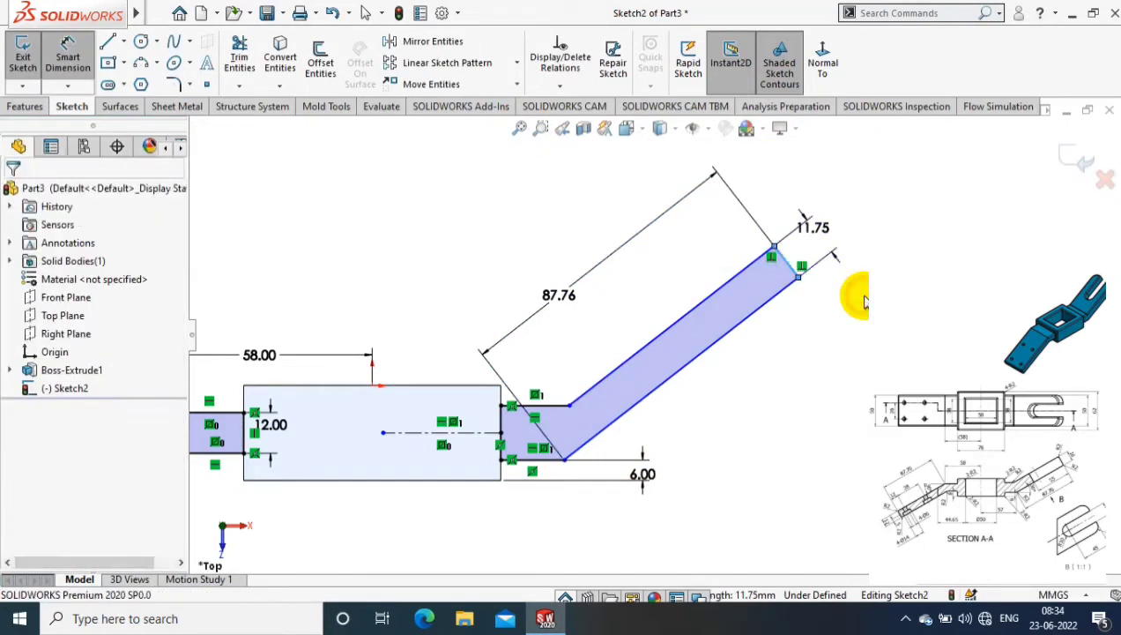
left_click(815, 231)
type("16")
key("Return")
left_click(538, 459)
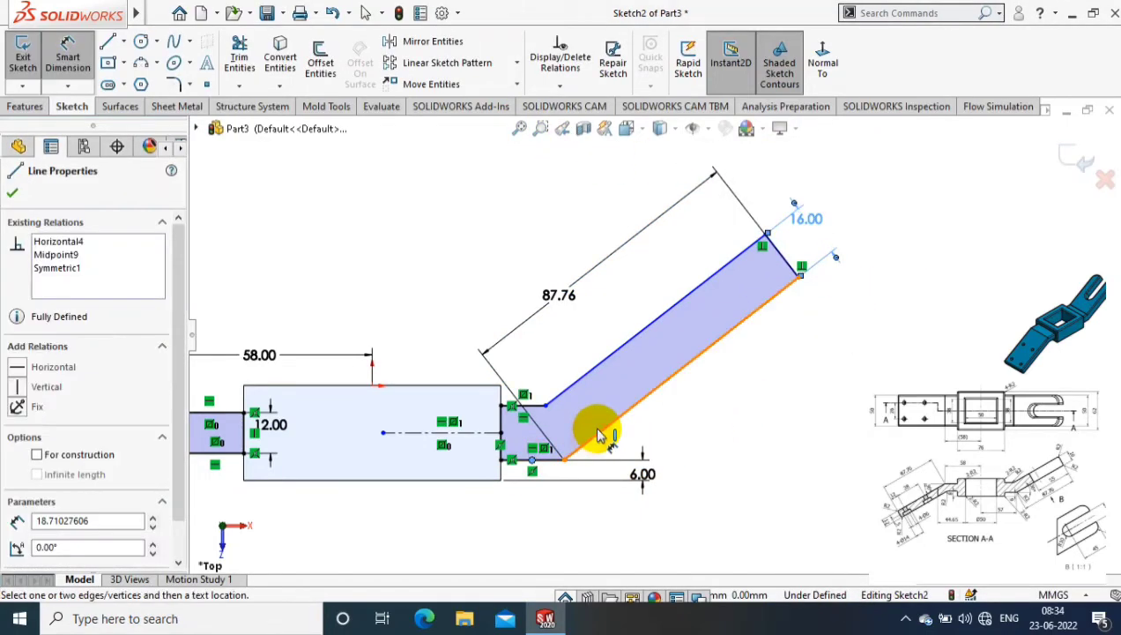
left_click(601, 431)
key("Escape")
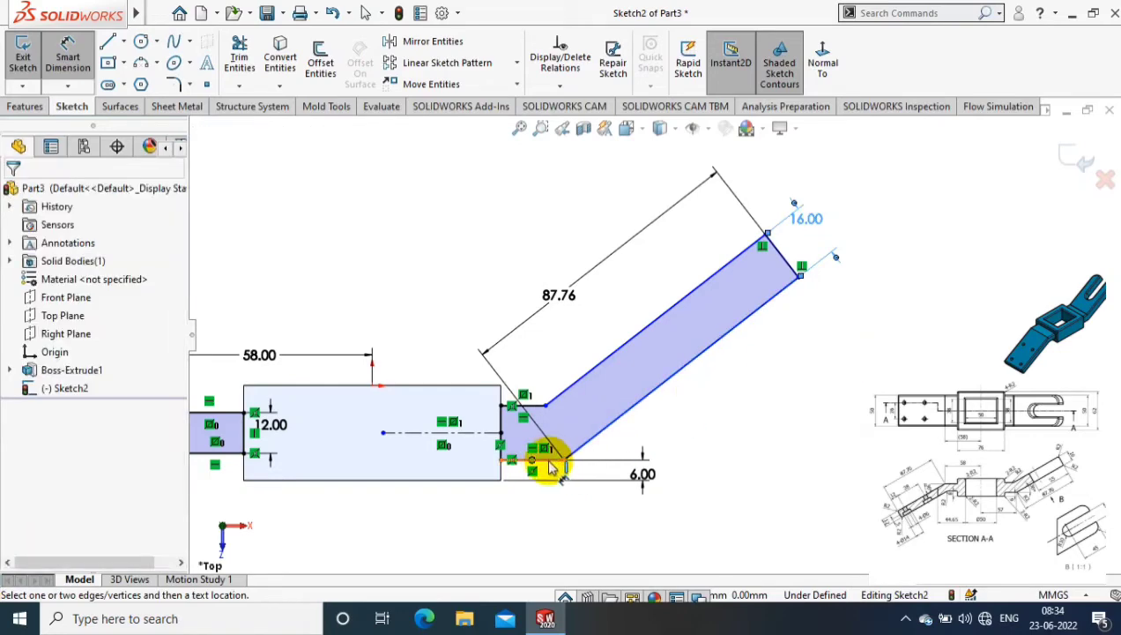
left_click(608, 430)
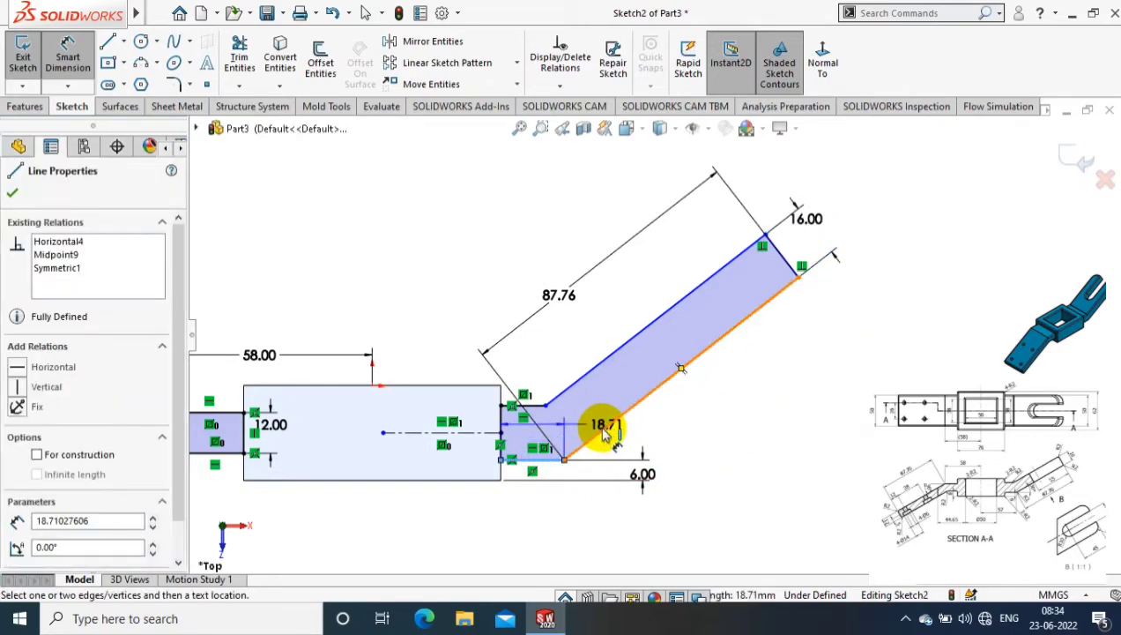
left_click(556, 459)
left_click(630, 450)
type("30")
key("Return")
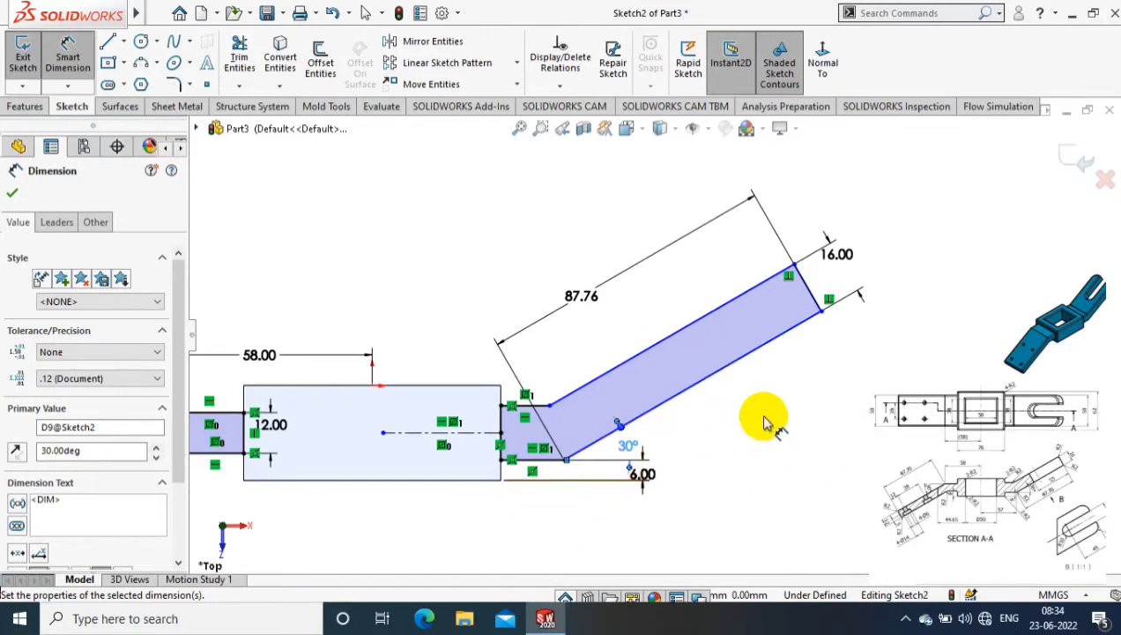
- Set the distance from the origin to the arm vertex to 58 mm
left_click(372, 386)
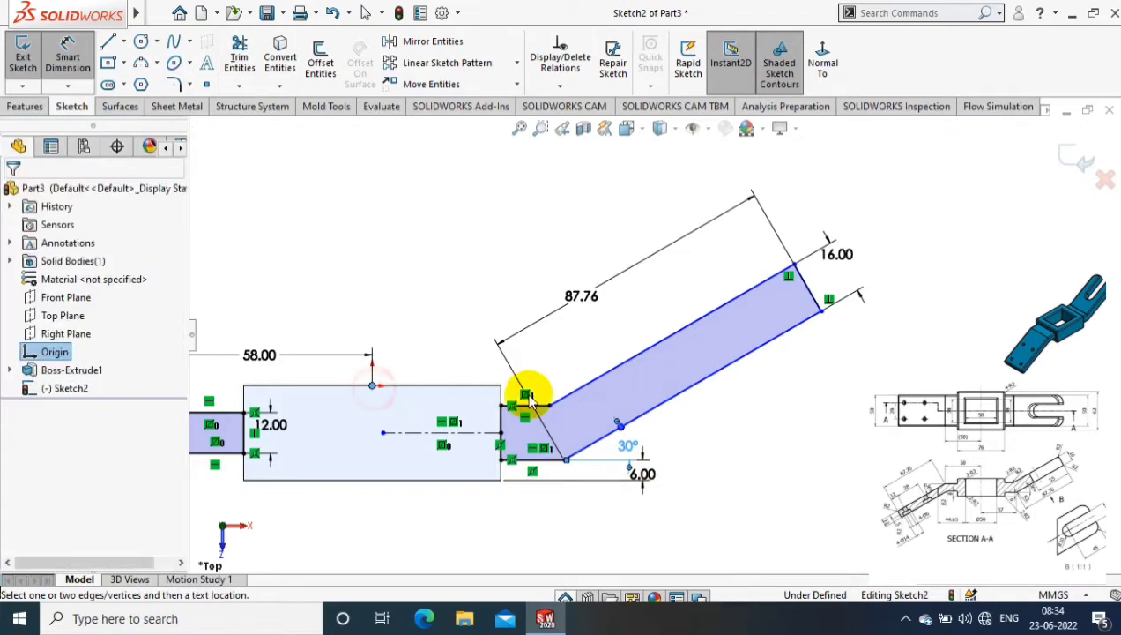
left_click(549, 405)
left_click(518, 309)
type("58")
key("Return")
scroll(688, 370, "up", 2)
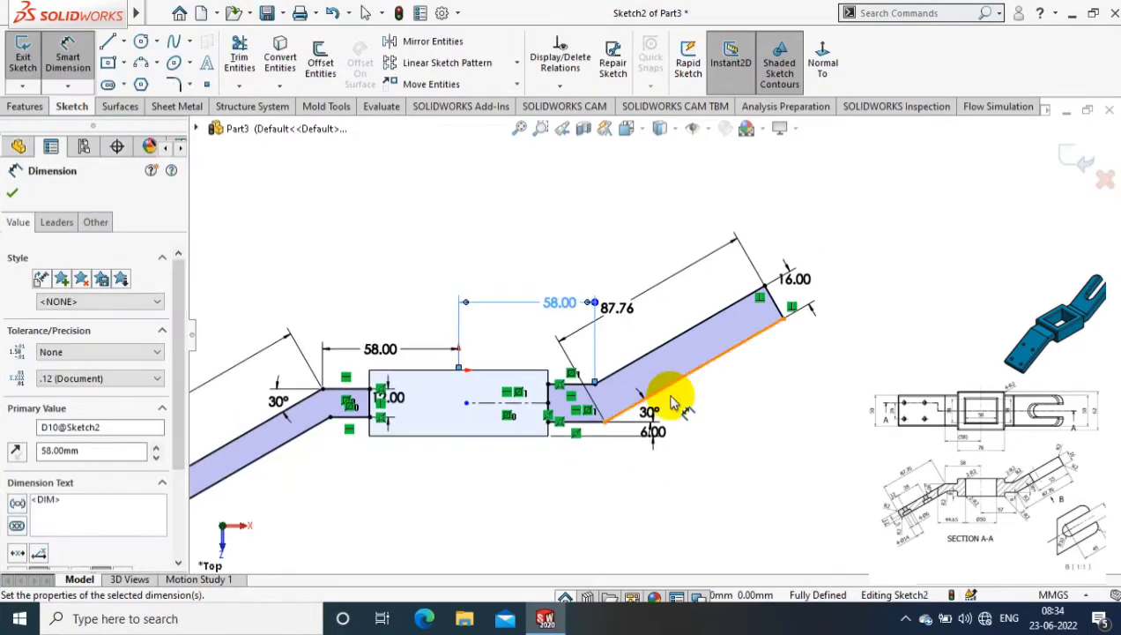
scroll(754, 451, "up", 3)
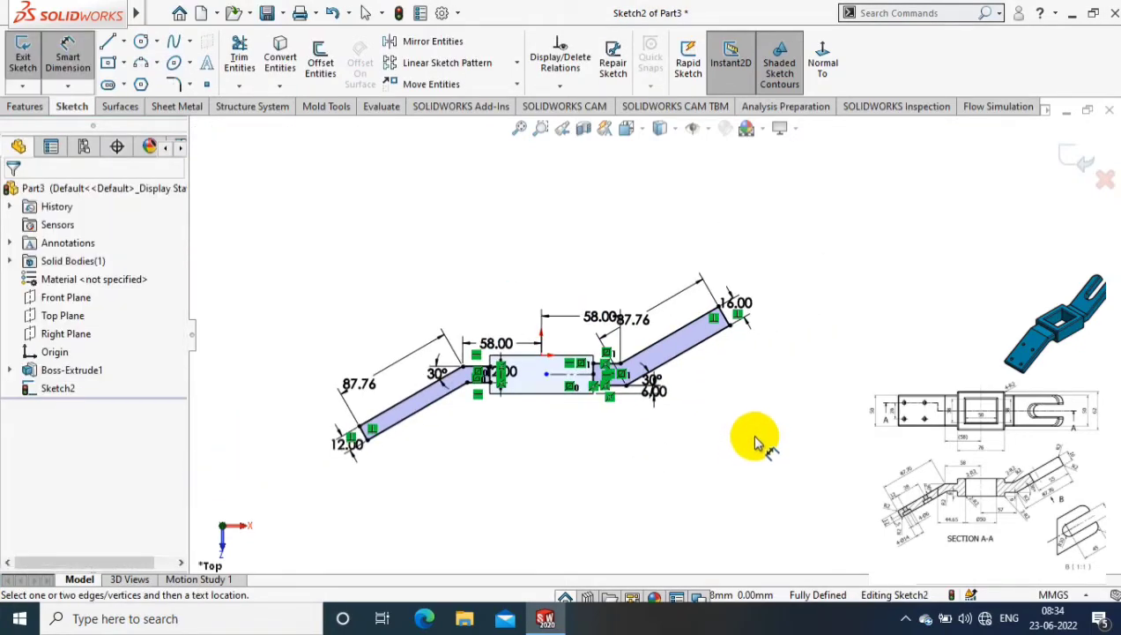
- Extrude Sketch2 50 mm with a Mid Plane end condition
left_click(23, 54)
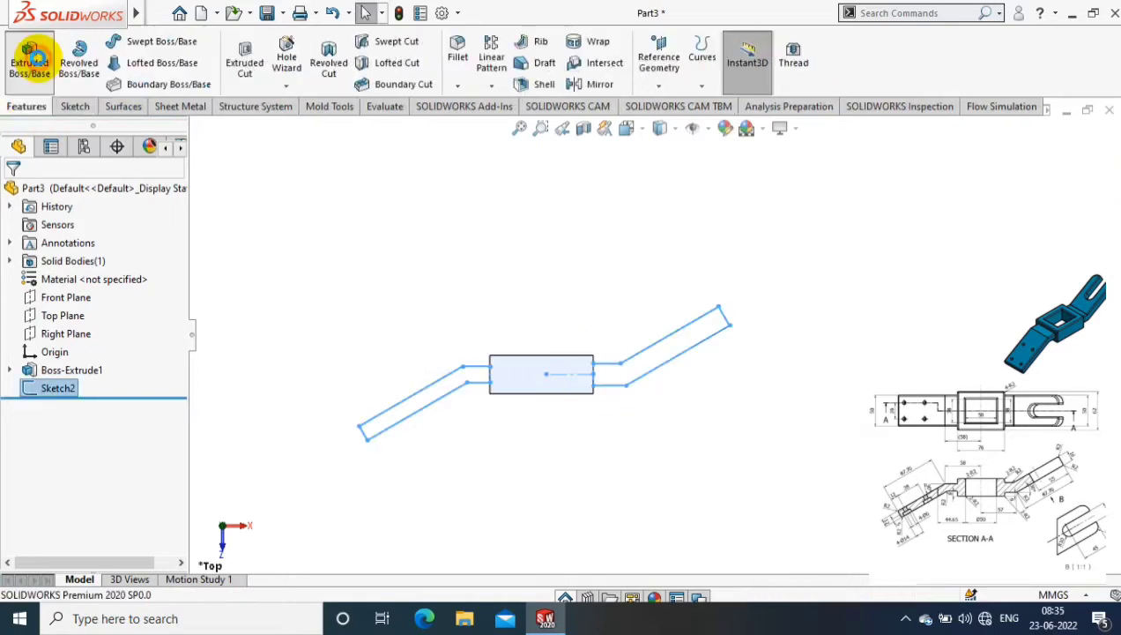
left_click(29, 55)
type("50")
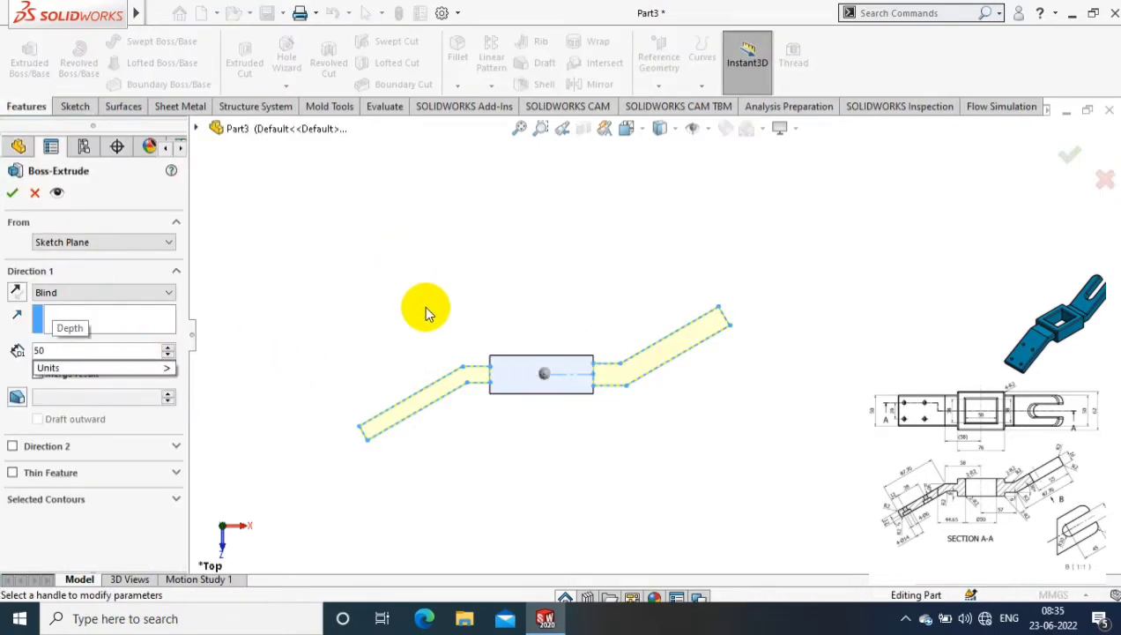
left_click(132, 292)
left_click(53, 367)
key("Return")
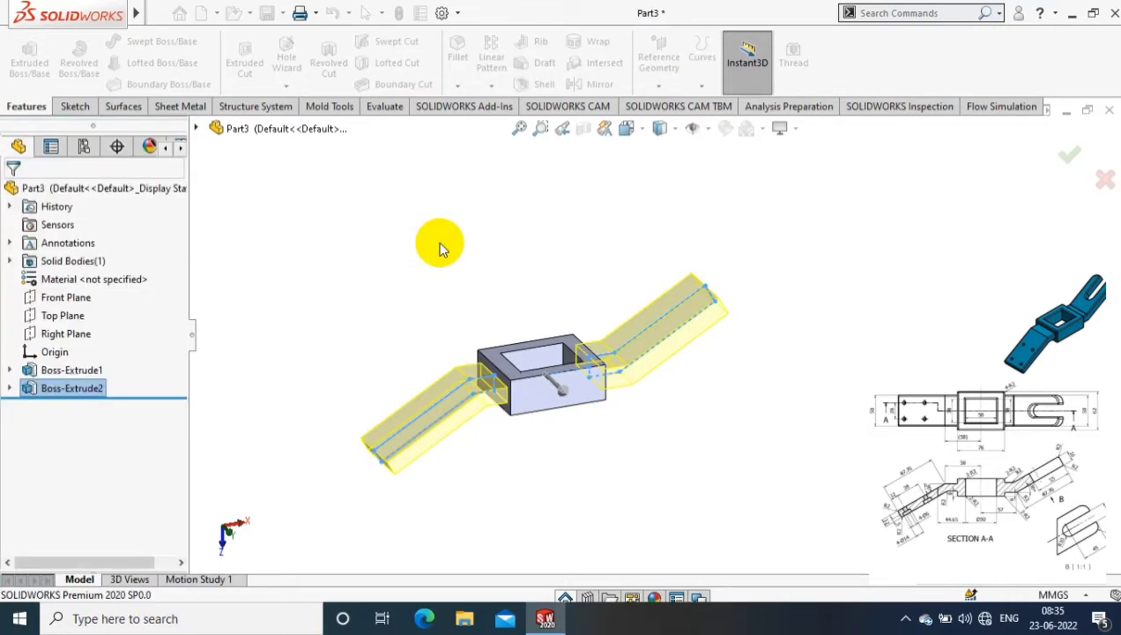
- Round all the bracket's edges with 2 mm FilletXpert fillets, then view the right arm face normal
left_click(457, 85)
left_click(470, 105)
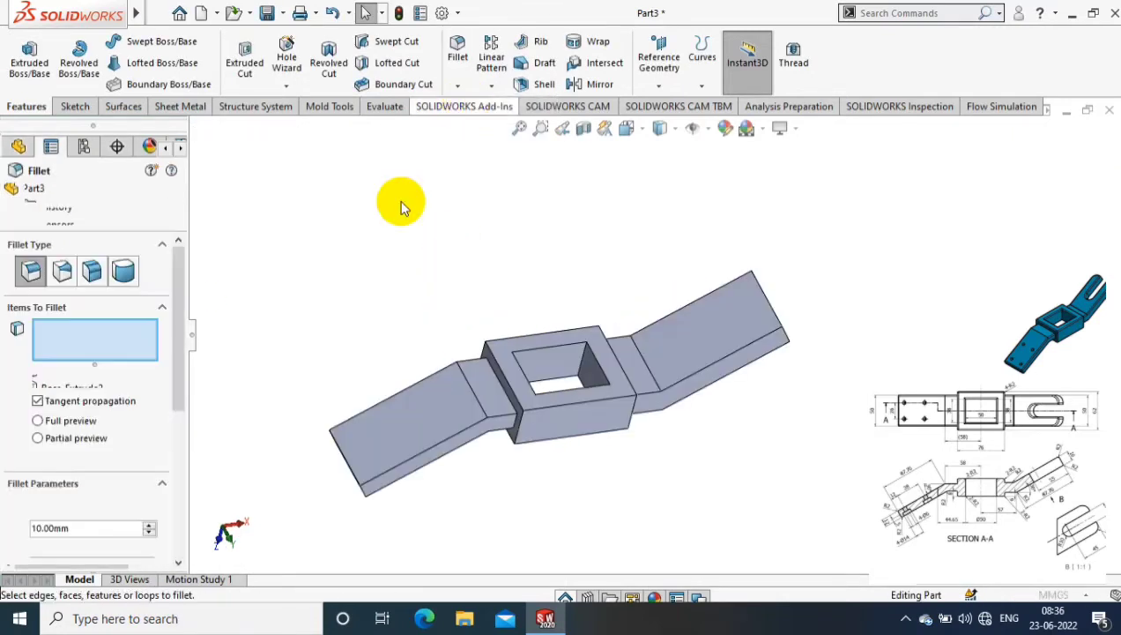
left_click_drag(183, 337, 175, 526)
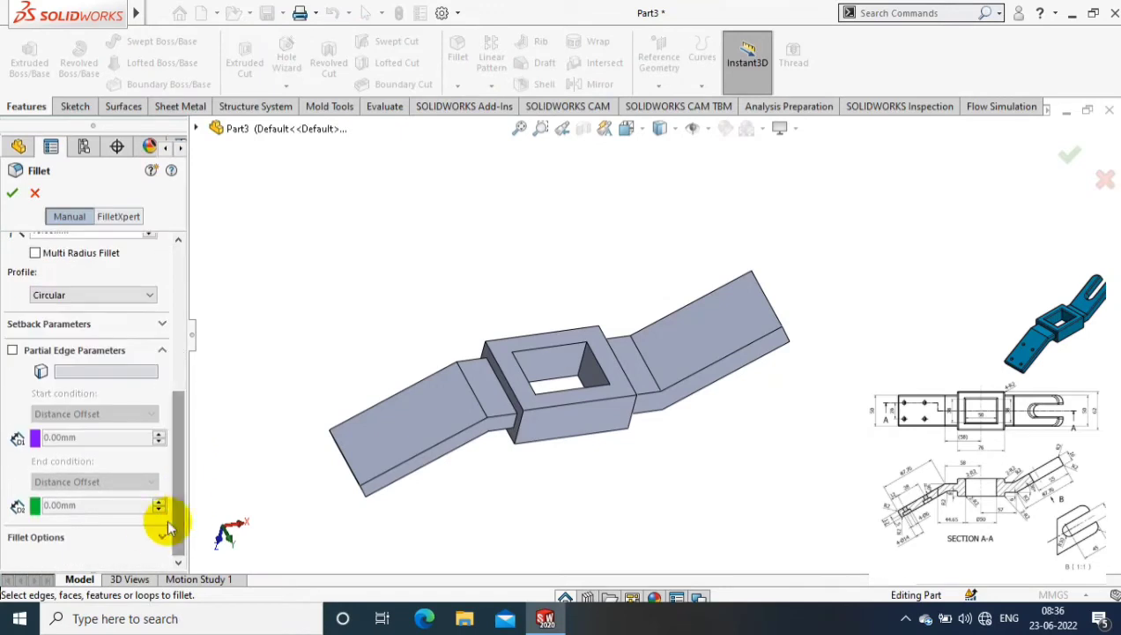
left_click(118, 216)
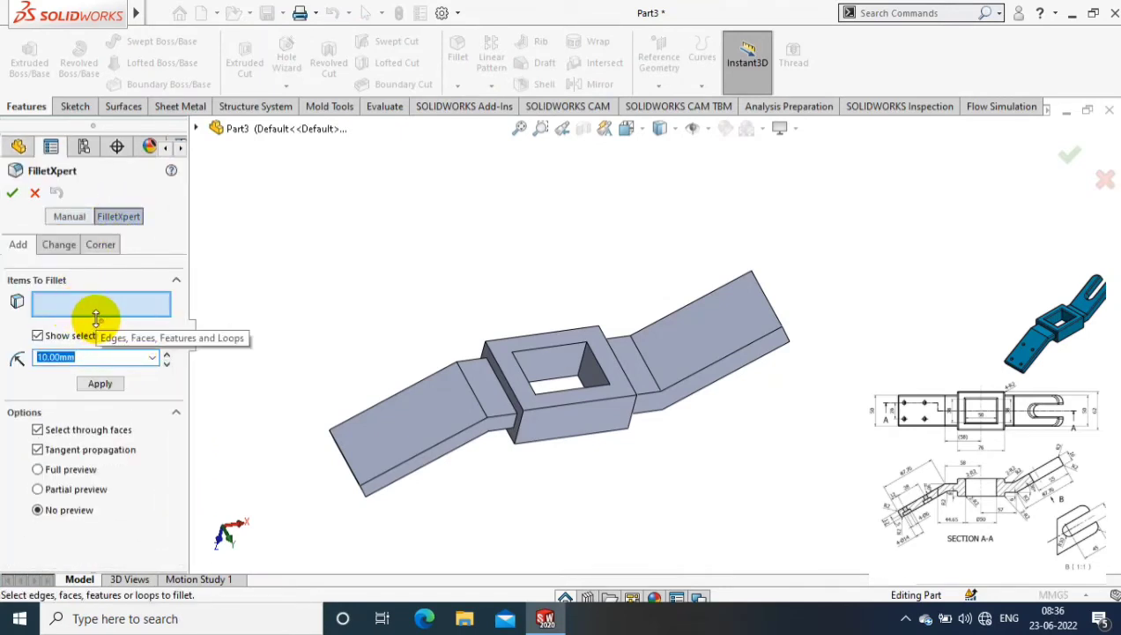
left_click_drag(344, 247, 797, 494)
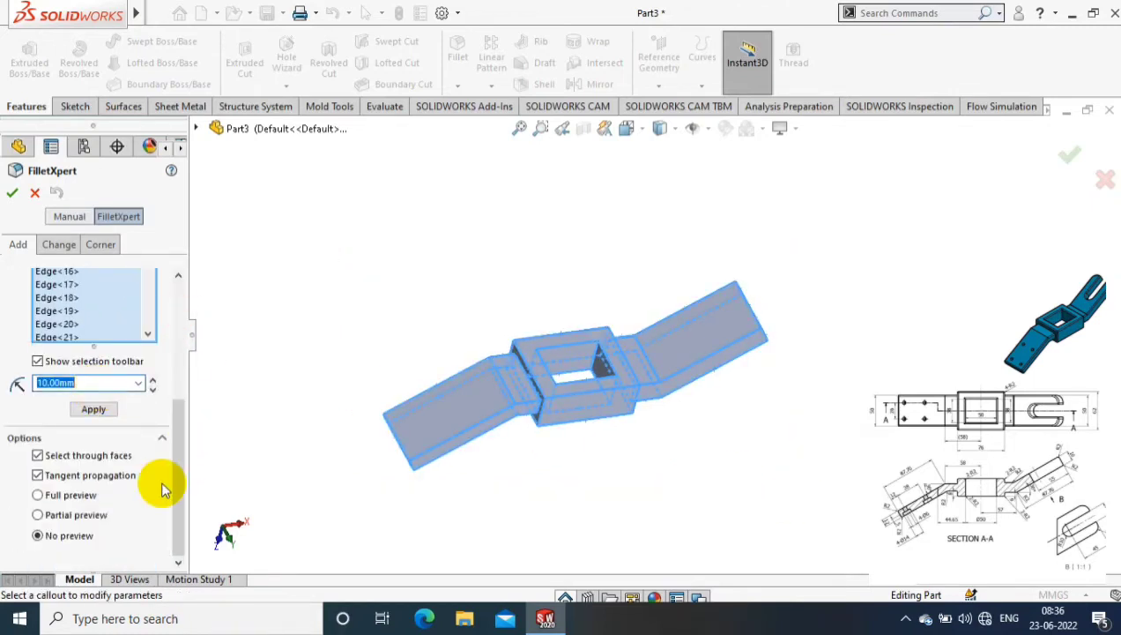
type("2")
left_click(12, 193)
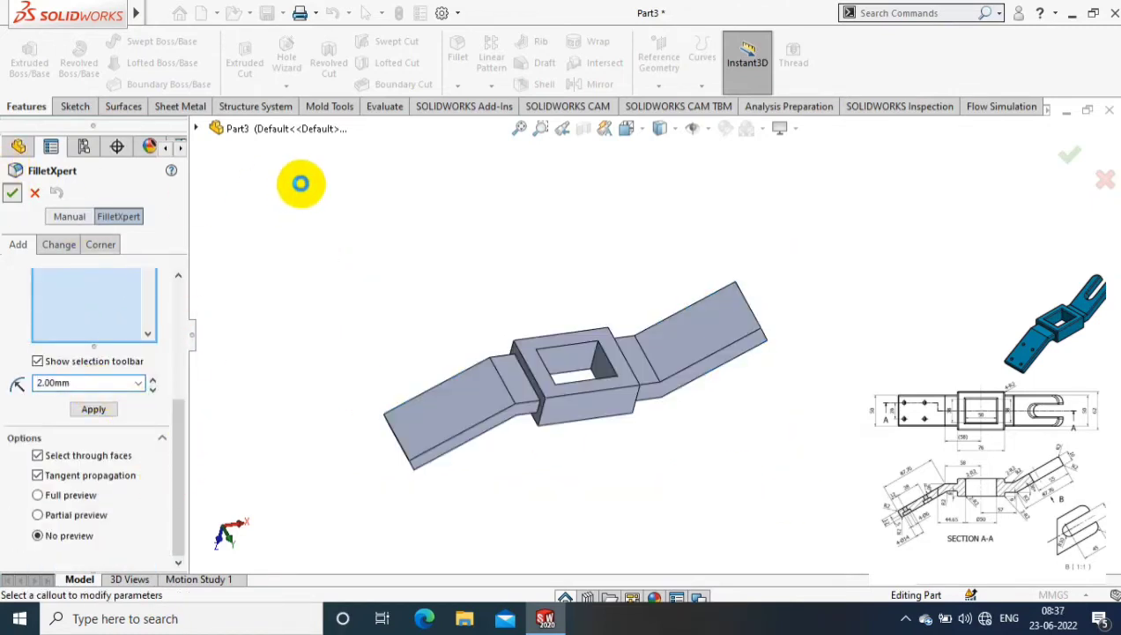
right_click(508, 399)
left_click(499, 393)
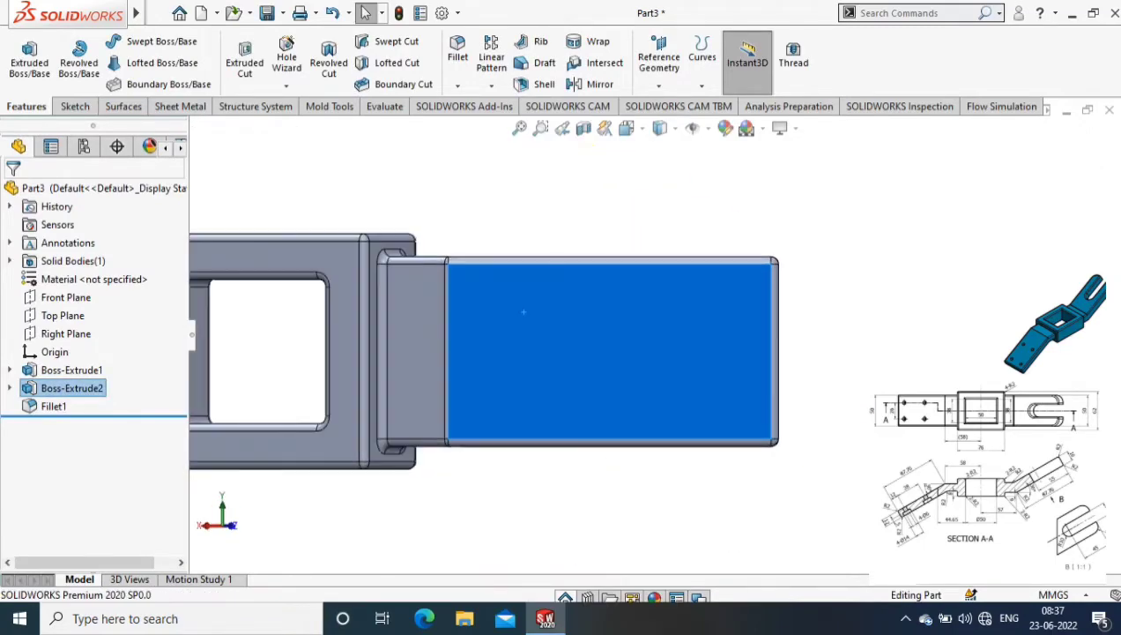
- Start a sketch on the arm face and draw a construction center rectangle
left_click(75, 106)
left_click(109, 63)
left_click(124, 66)
left_click(113, 102)
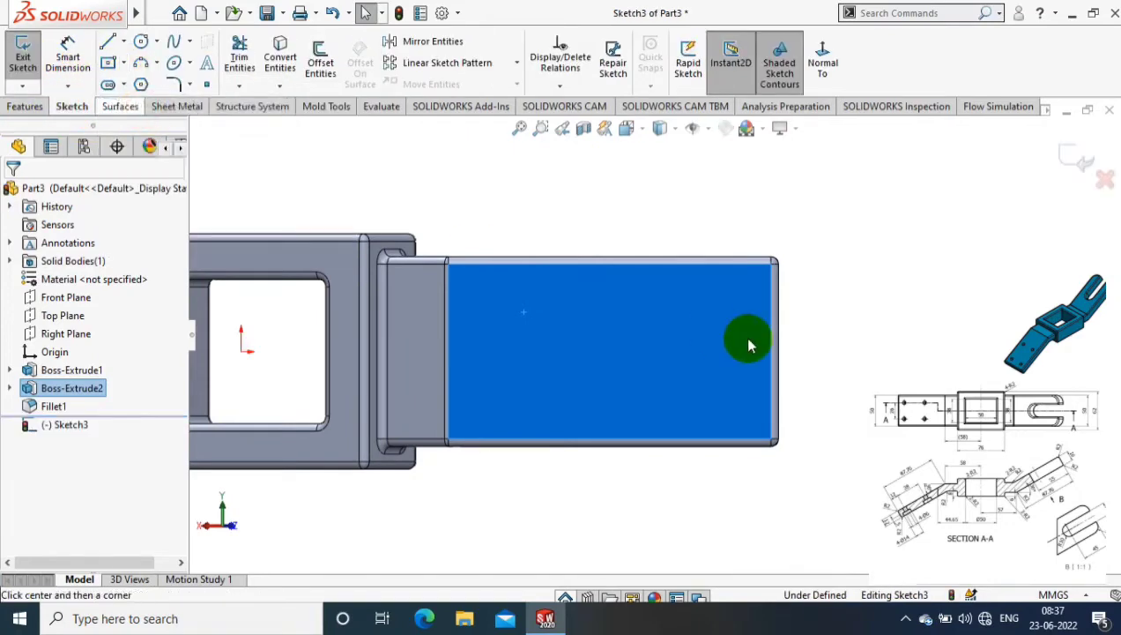
left_click_drag(688, 351, 747, 394)
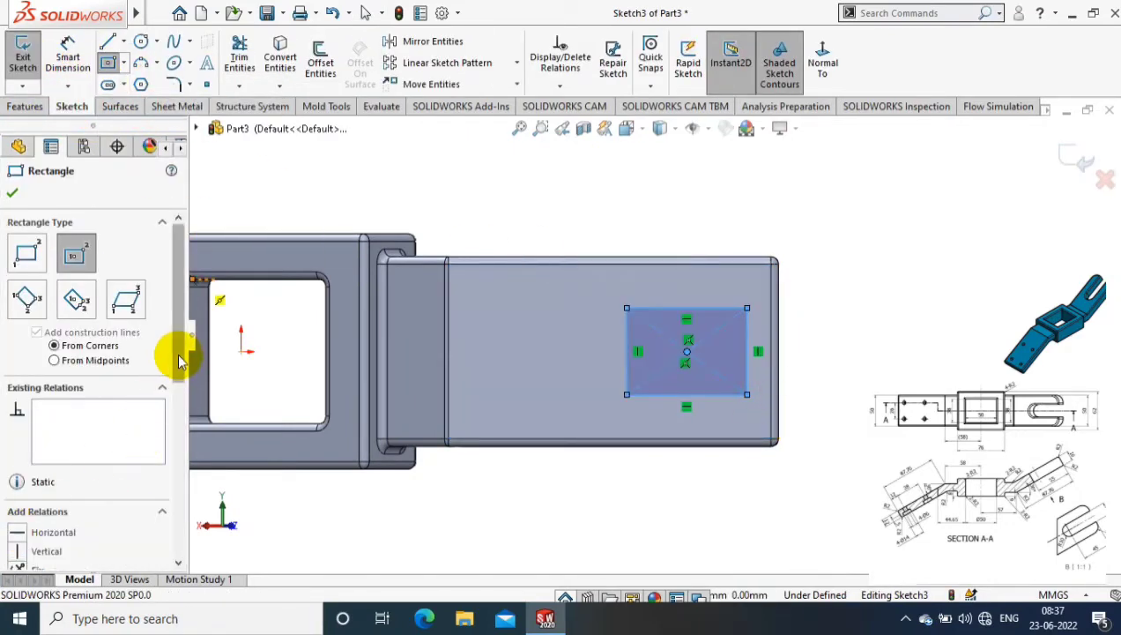
scroll(180, 355, "down", 5)
left_click(36, 294)
- Dimension the rectangle's height to 26 mm
left_click(67, 55)
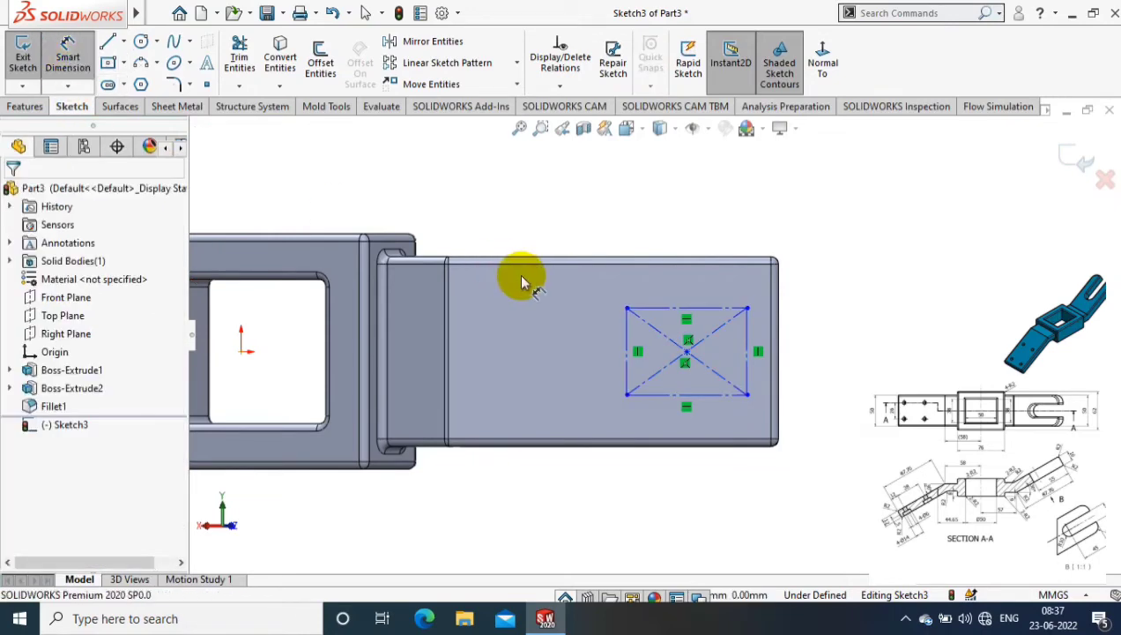
left_click(746, 377)
left_click(818, 357)
type("2")
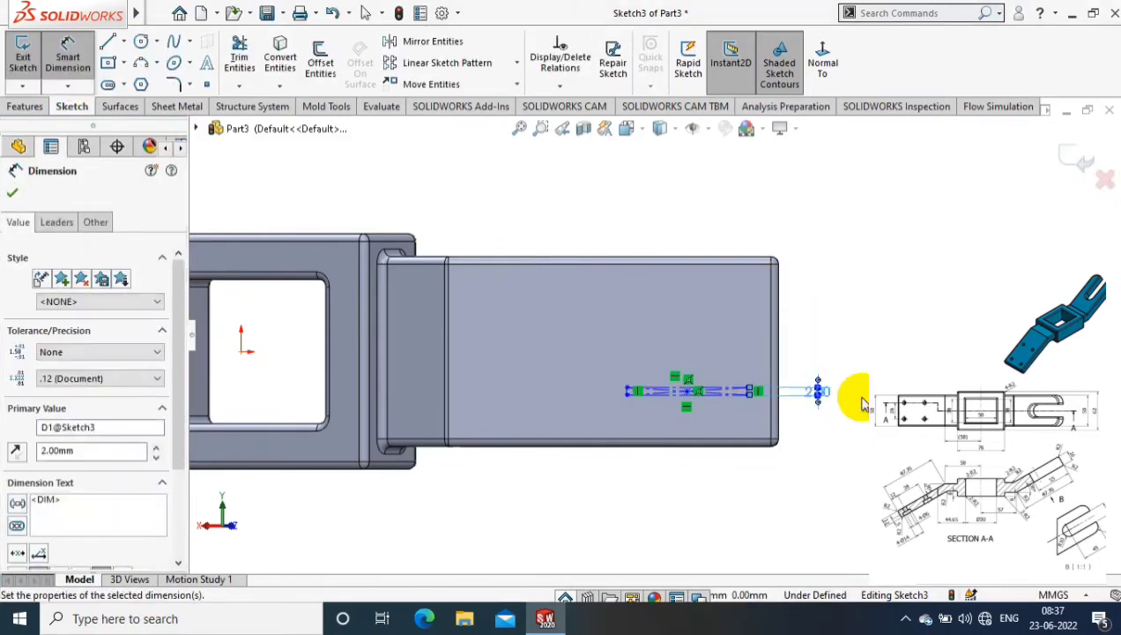
type("6")
key("Return")
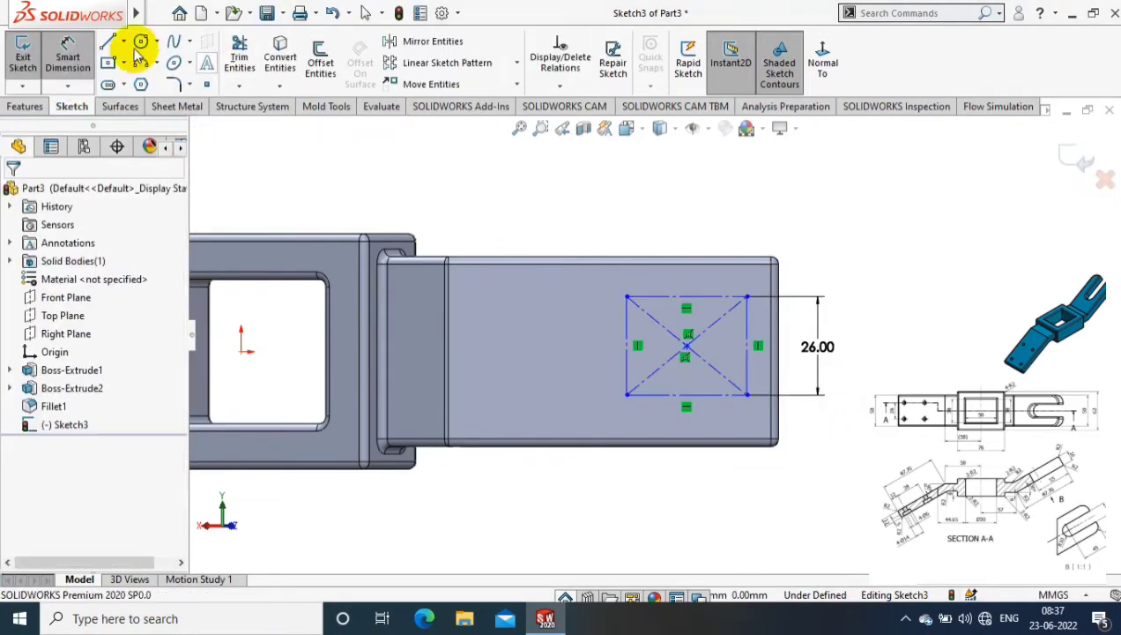
- Draw a horizontal centerline from the arm's left edge
left_click(123, 42)
left_click(163, 83)
left_click_drag(447, 351, 498, 351)
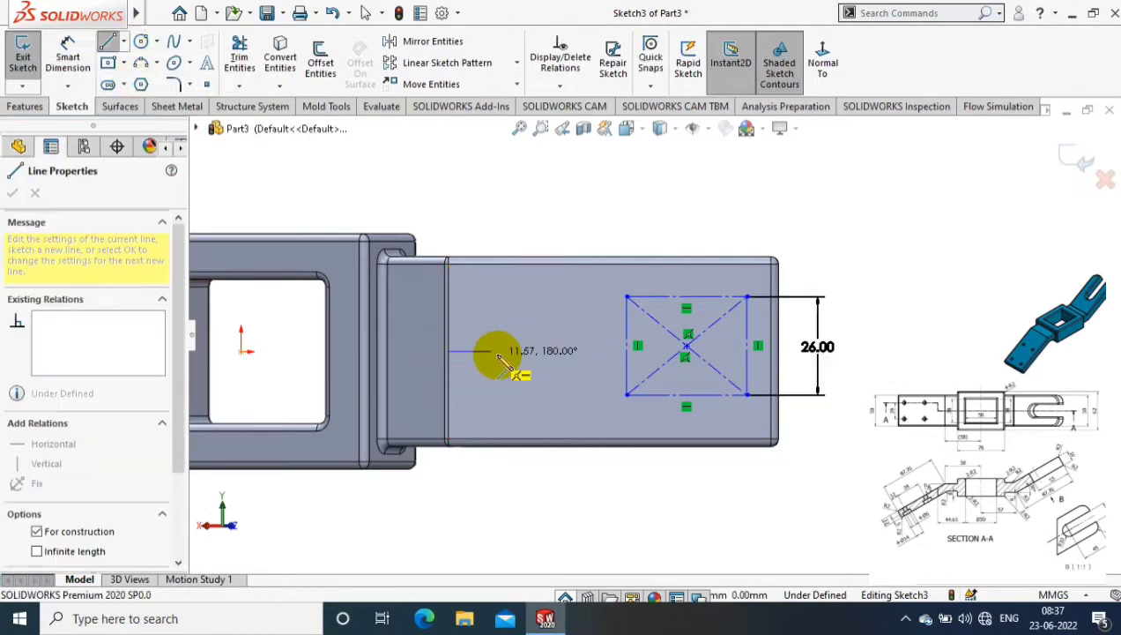
key("Escape")
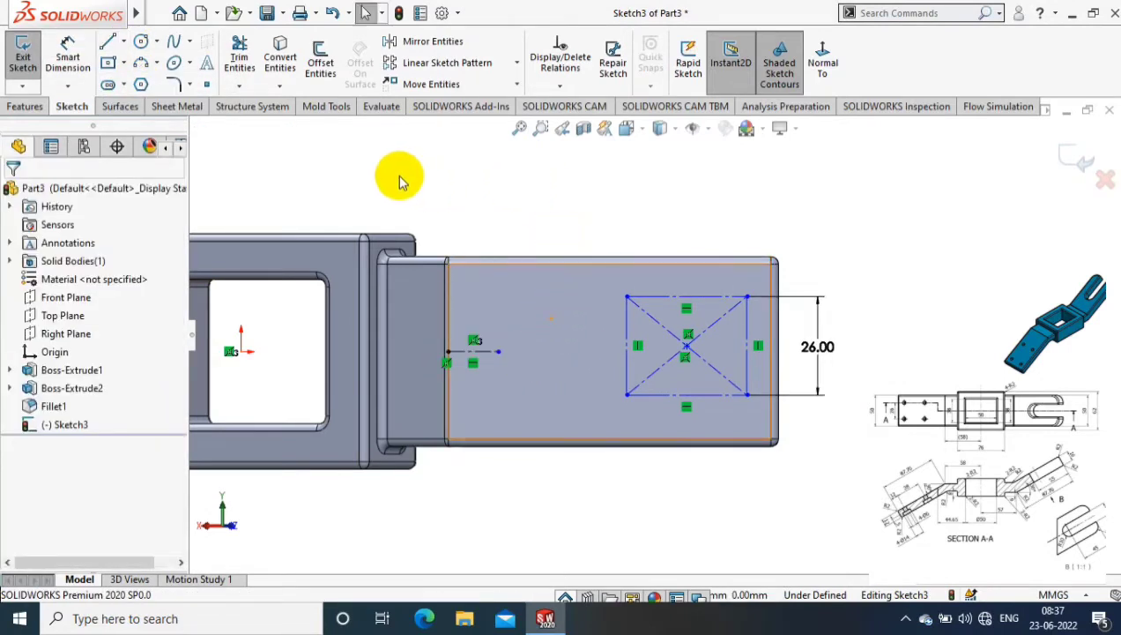
- Dimension the rectangle's width to 38 mm
left_click(71, 71)
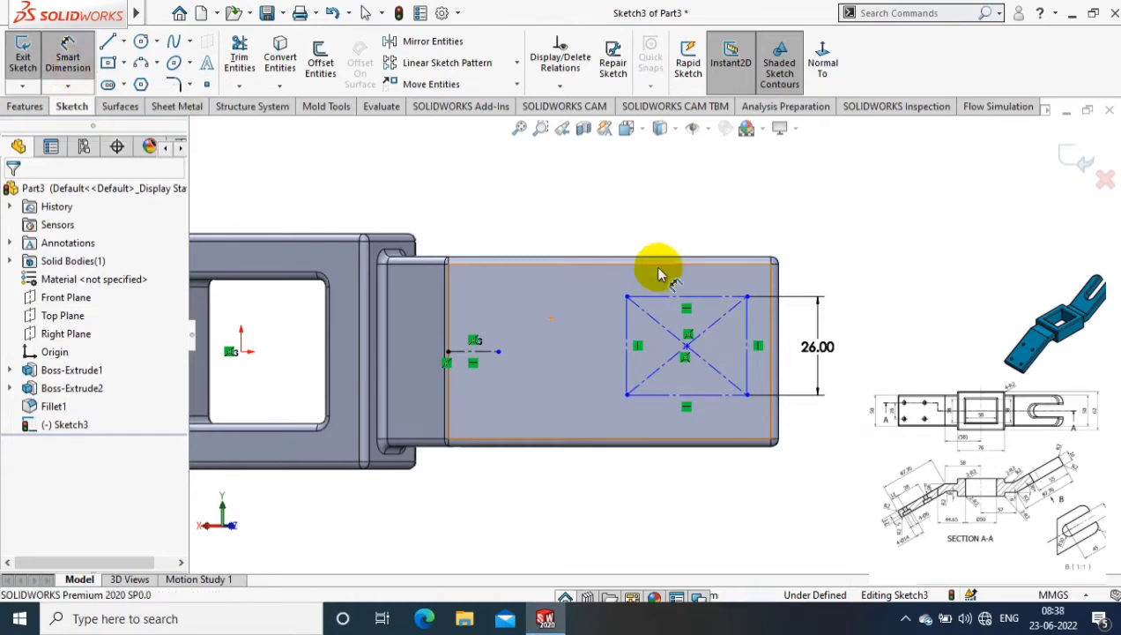
left_click(670, 296)
left_click(674, 231)
key("Return")
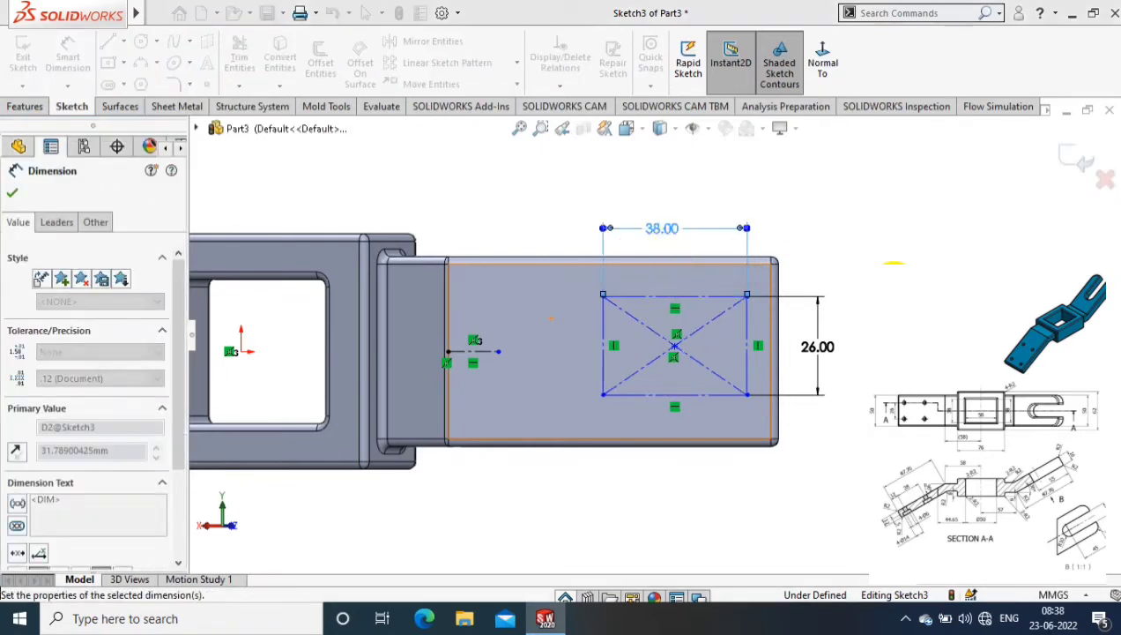
middle_click_drag(863, 310, 814, 316, "ctrl")
key("Escape")
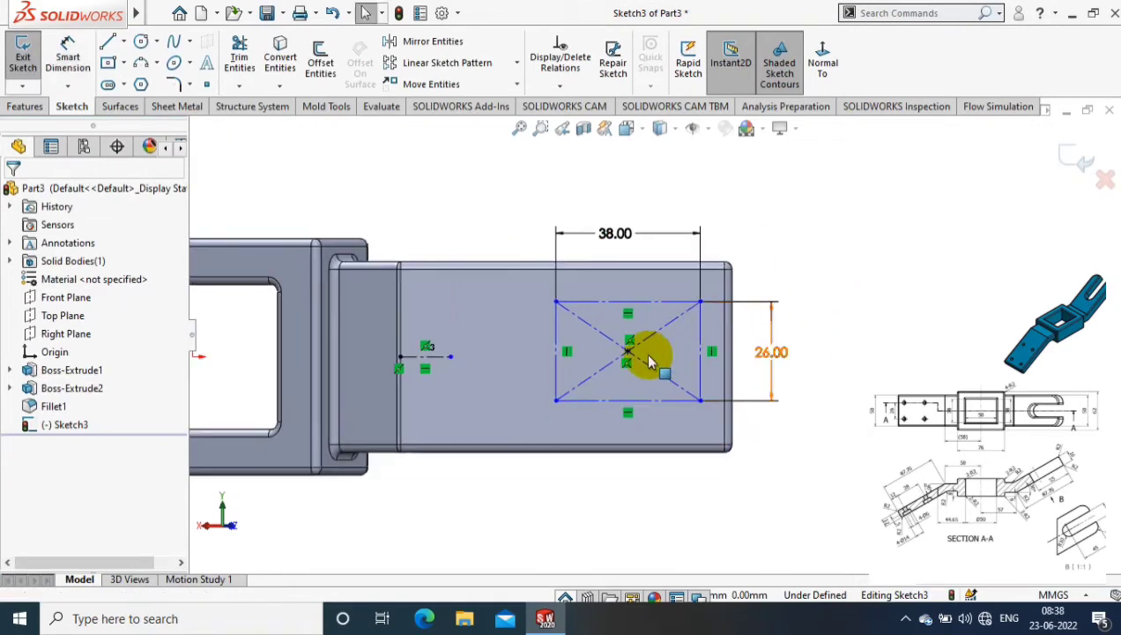
- Make the rectangle centre coincident with the centerline and place it 12 mm from the arm's end
left_click(628, 353)
left_click(430, 357, "ctrl")
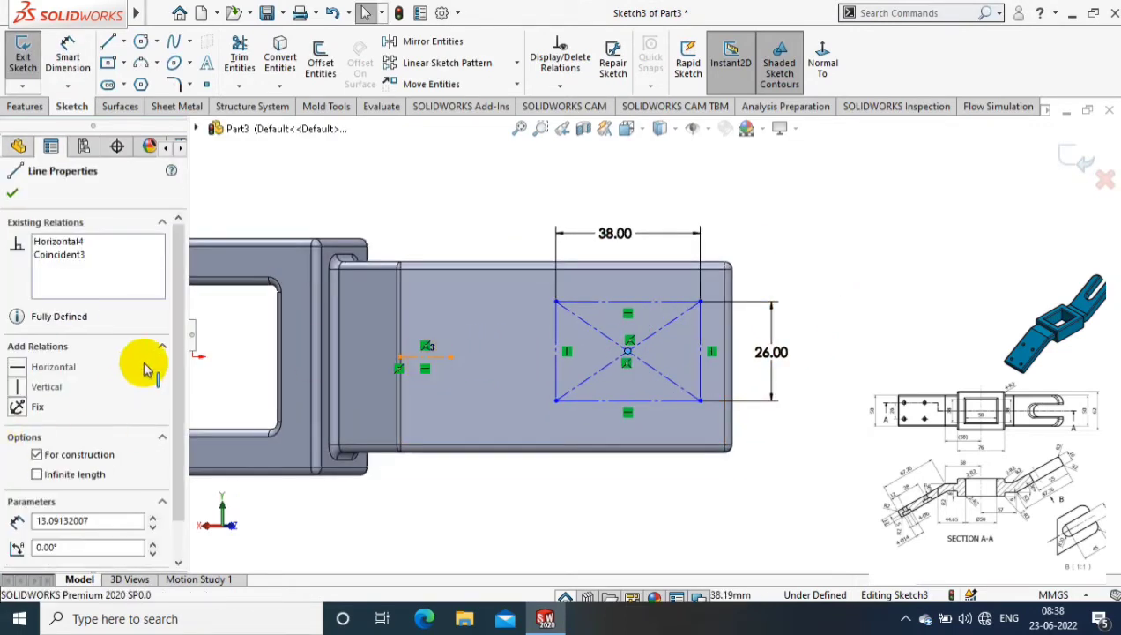
left_click(796, 306)
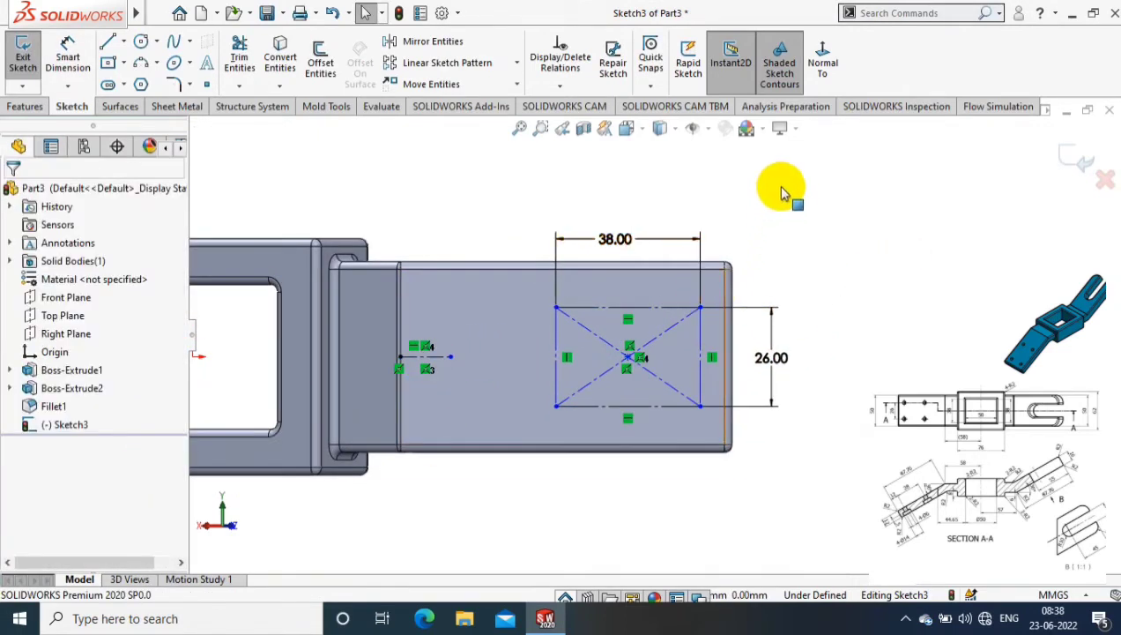
left_click(67, 55)
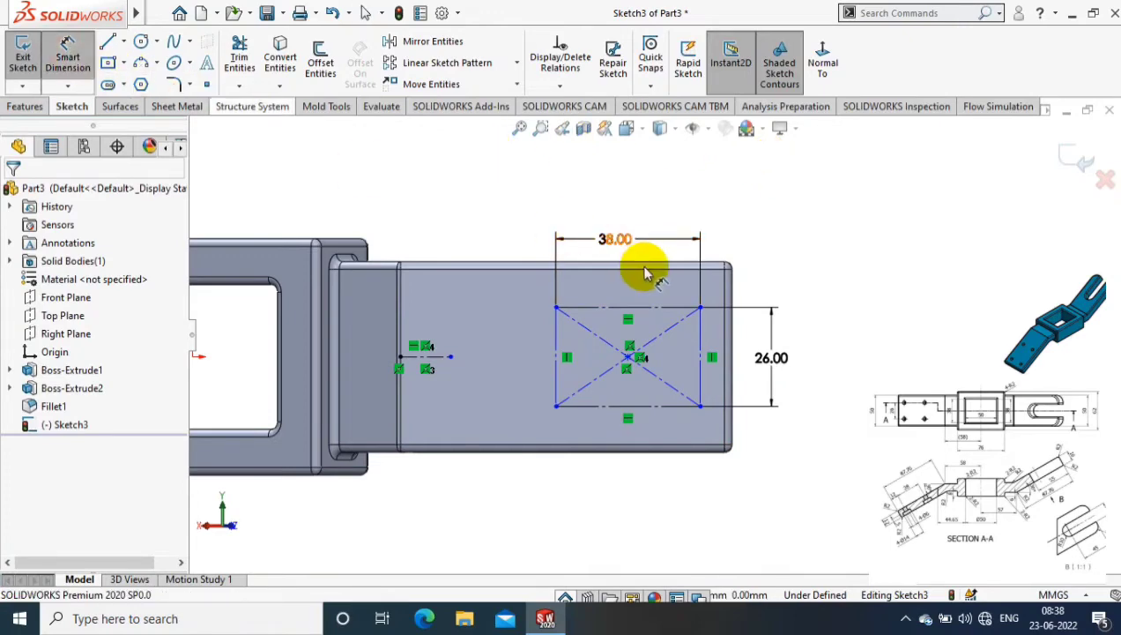
left_click(720, 334)
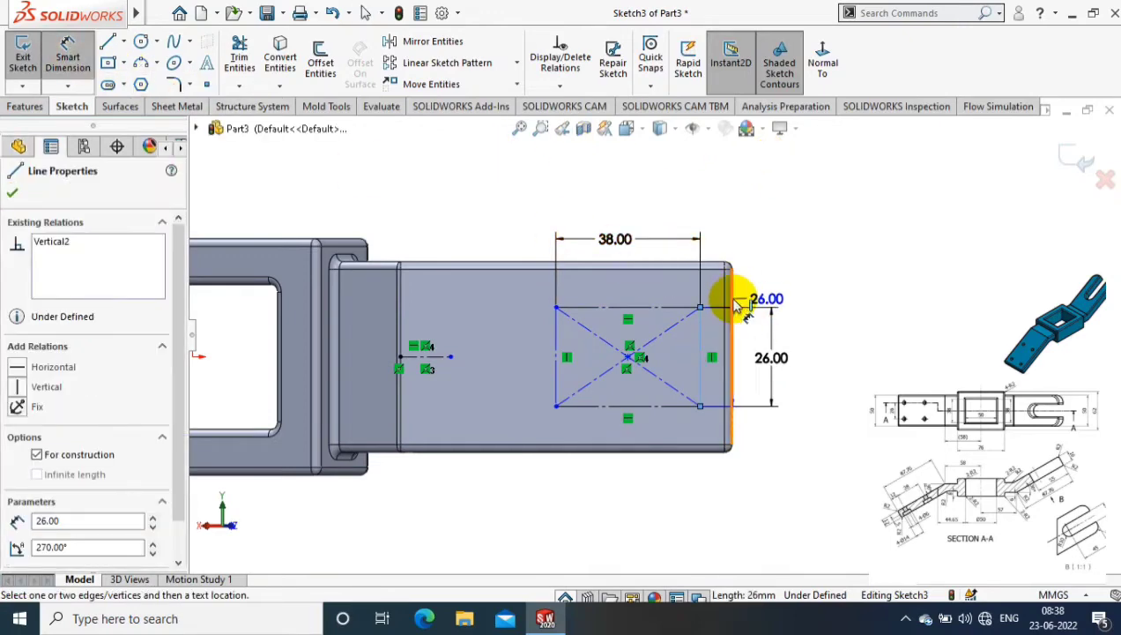
left_click(727, 282)
left_click(738, 214)
type("12")
key("Return")
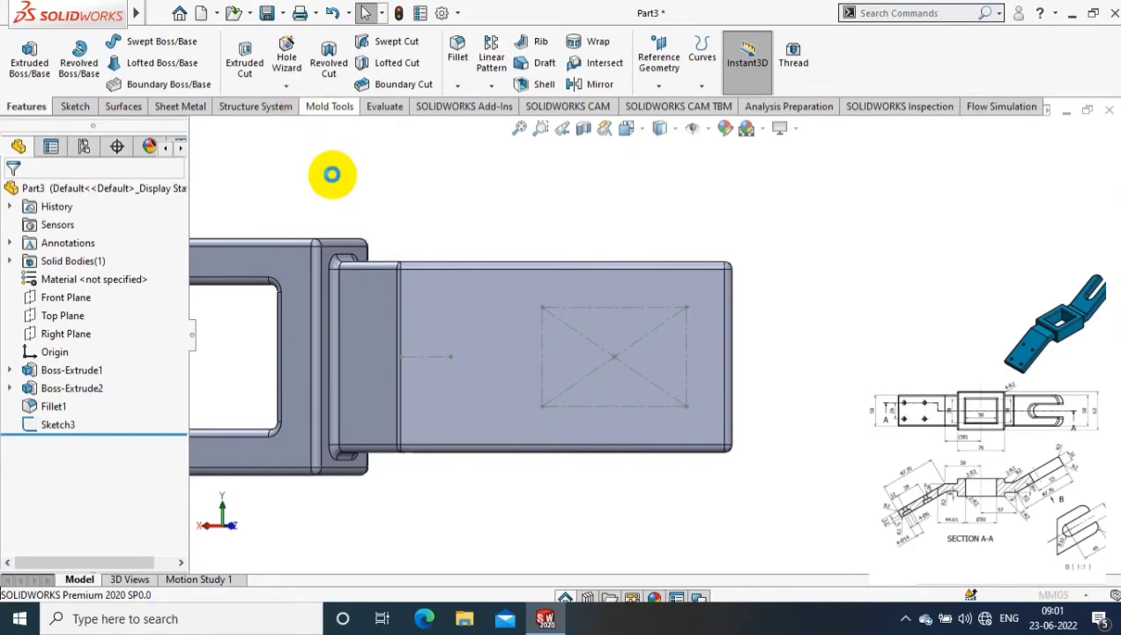
- Set up a Hole Wizard counterbore with a 6 mm hole and 5 mm counterbore depth
left_click(35, 363)
left_click(394, 315)
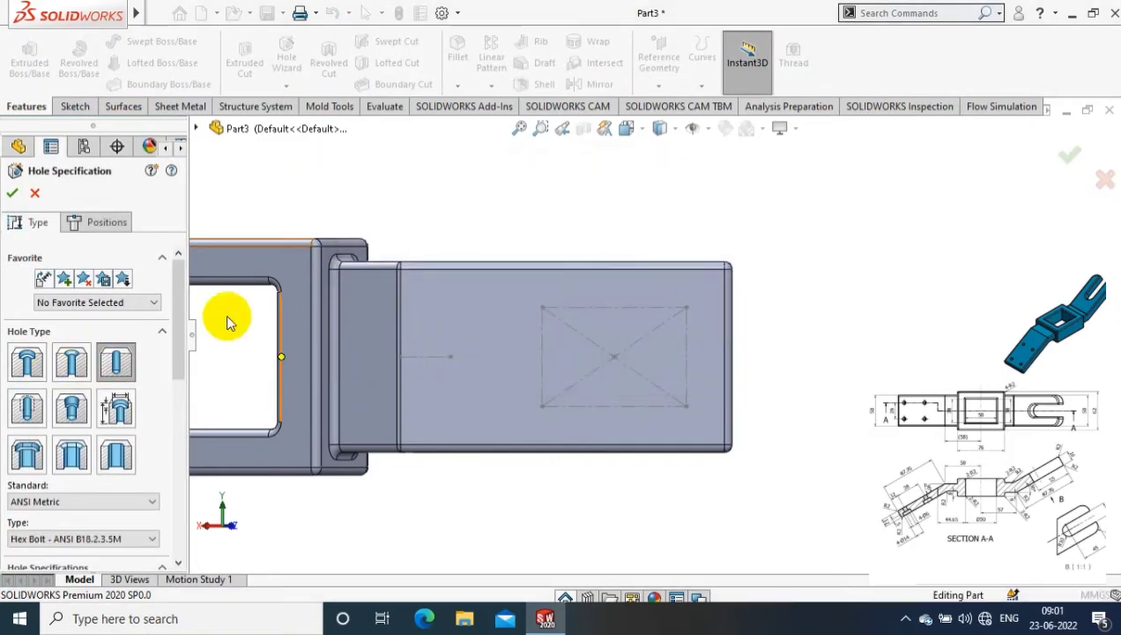
scroll(165, 401, "down", 1)
scroll(177, 371, "down", 7)
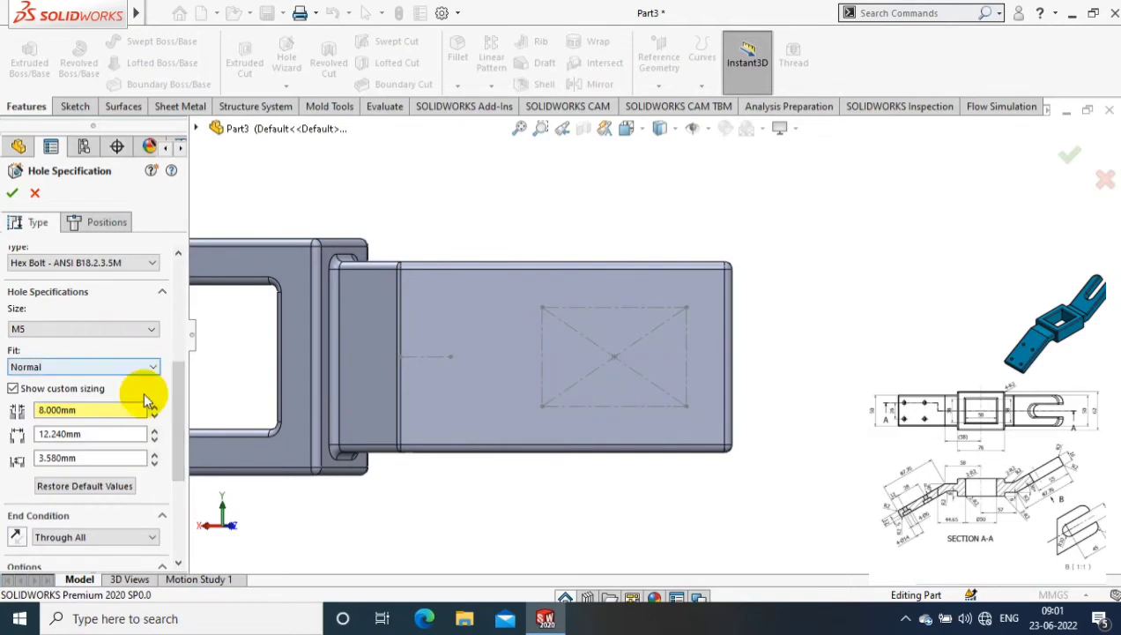
left_click(132, 410)
type("14.000")
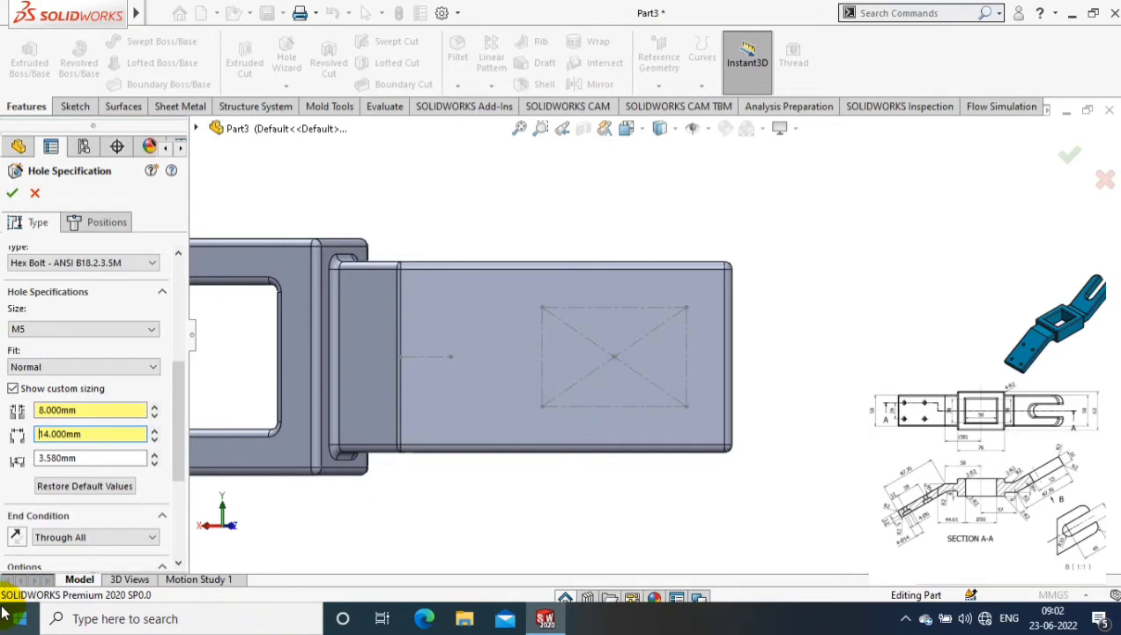
left_click(85, 413)
type("6.000")
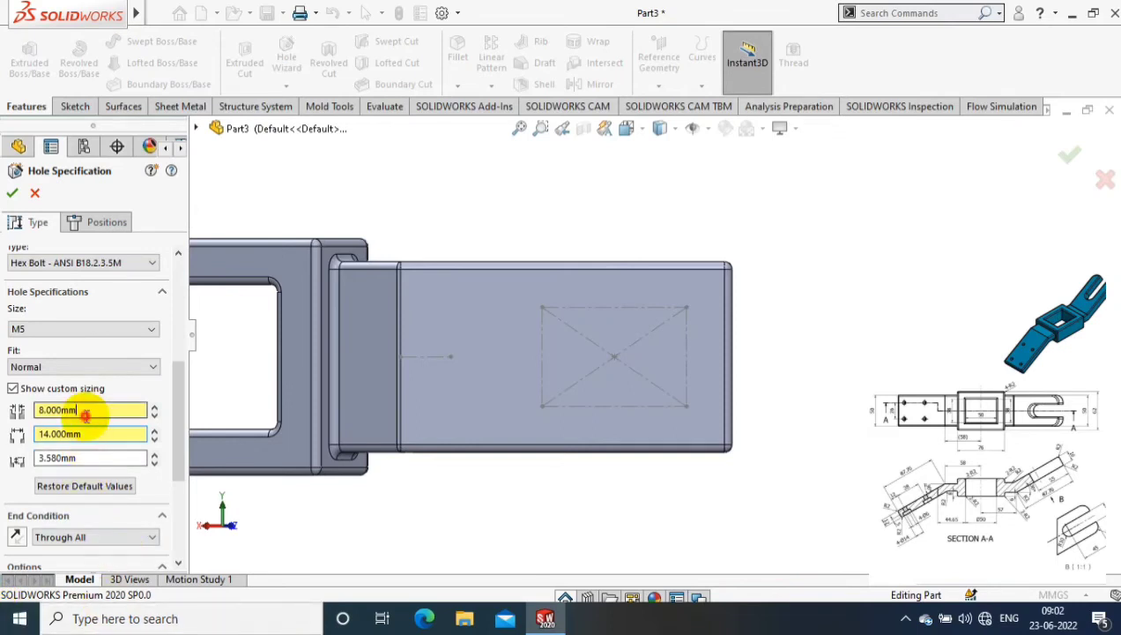
double_click(95, 457)
type("5")
key("Return")
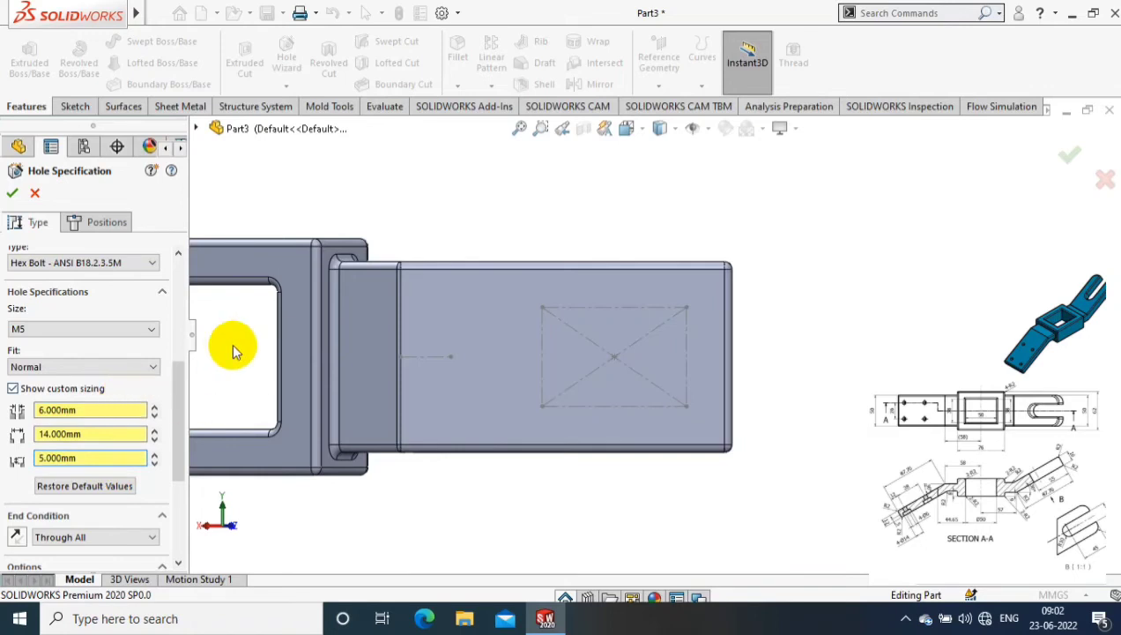
- Place the holes at the four corners of the construction rectangle
left_click(106, 223)
left_click(542, 308)
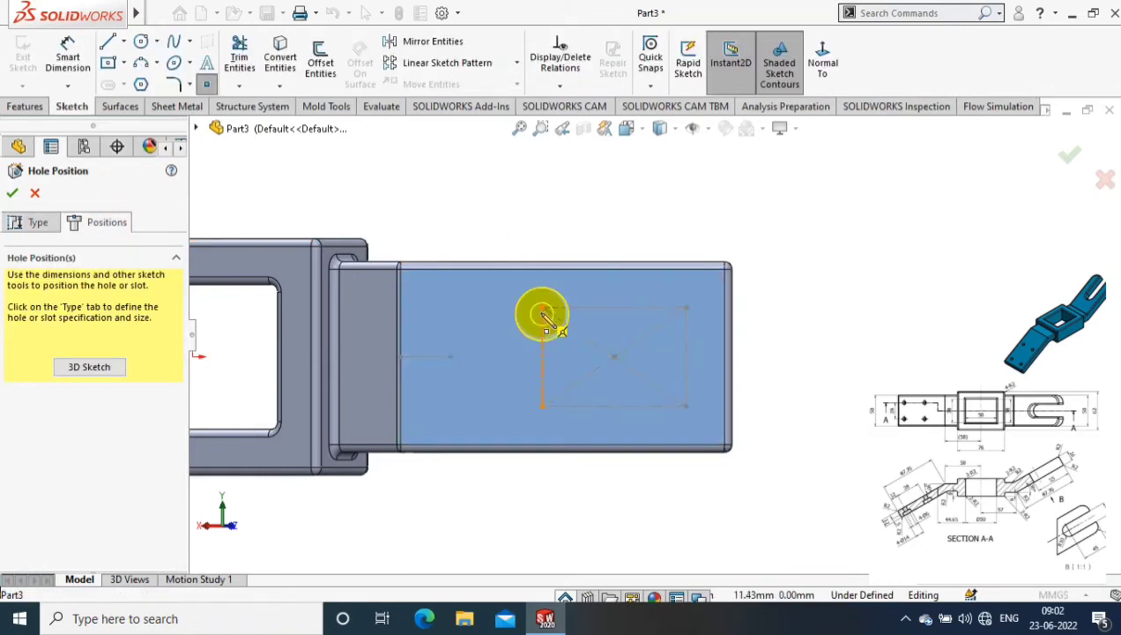
left_click(542, 406)
left_click(686, 406)
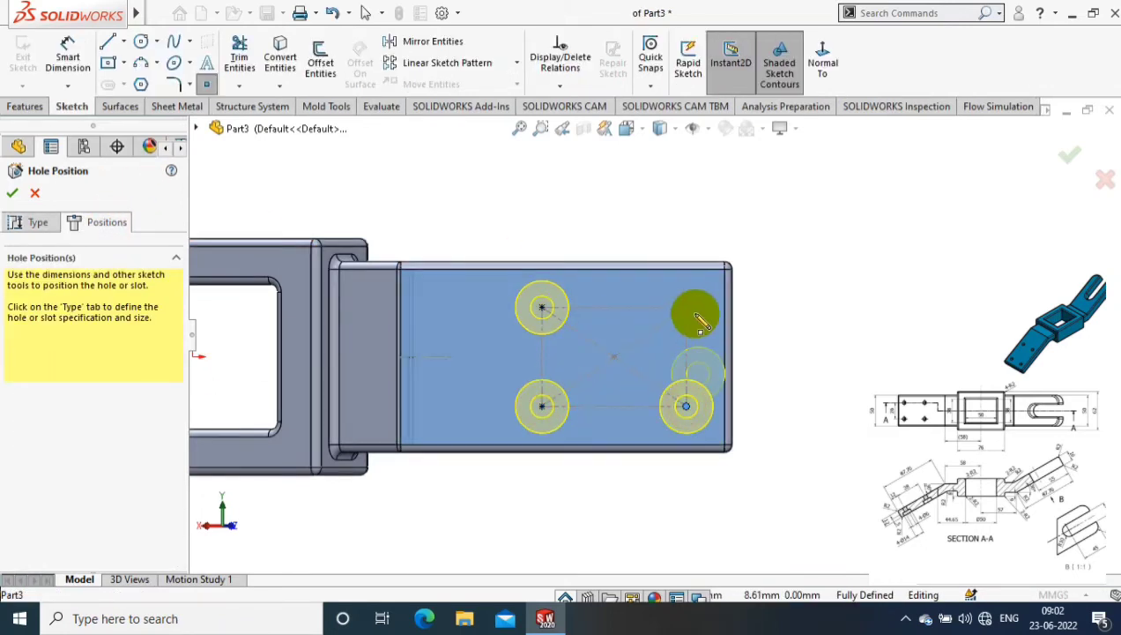
left_click(687, 308)
- Confirm the counterbored holes and view the other arm's top face normal
left_click(1065, 163)
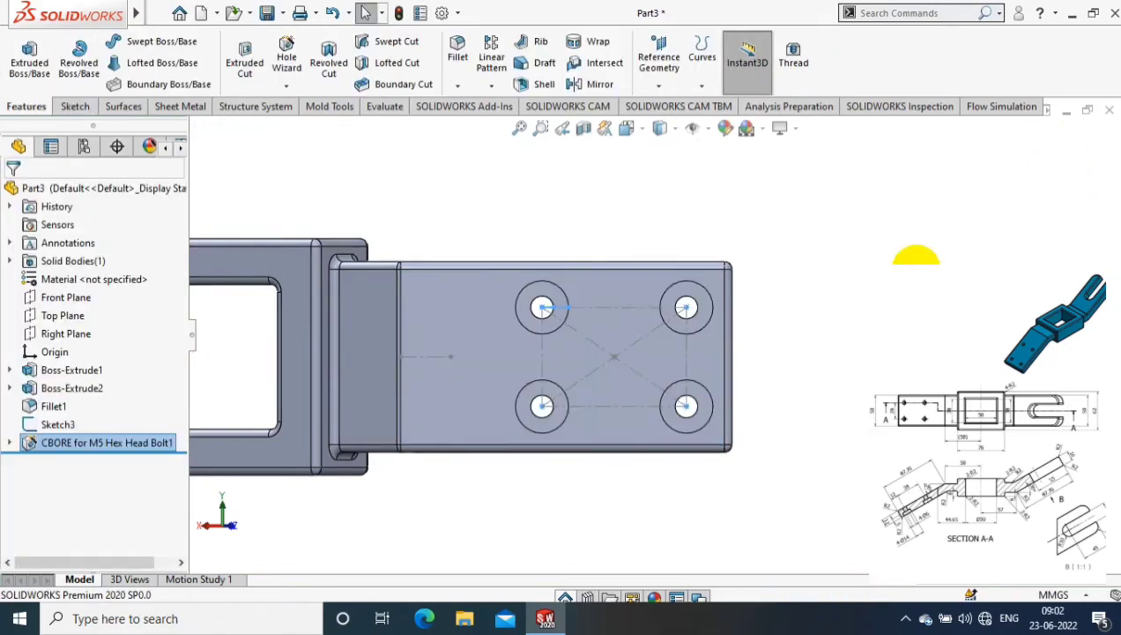
mouse_move(914, 253)
middle_mouse_down()
mouse_move(823, 272)
mouse_move(631, 476)
mouse_move(828, 507)
mouse_move(809, 408)
mouse_move(776, 404)
mouse_move(773, 303)
middle_mouse_up()
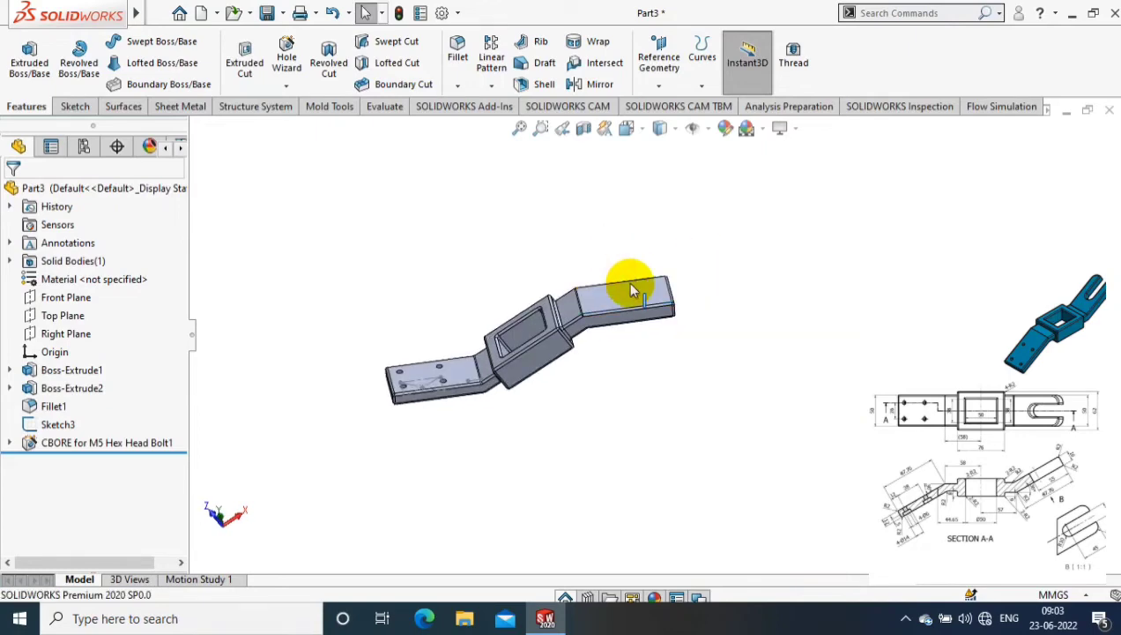
right_click(632, 286)
left_click(744, 153)
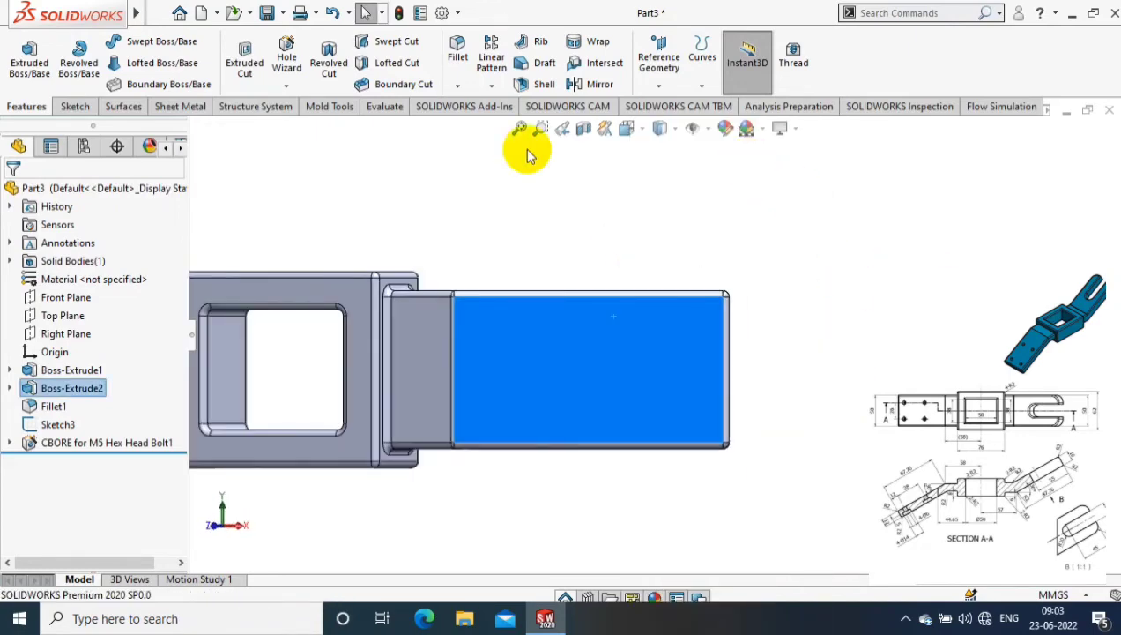
- Sketch a centerpoint straight slot centred on the arm's end edge
left_click(75, 106)
left_click(23, 57)
left_click(124, 85)
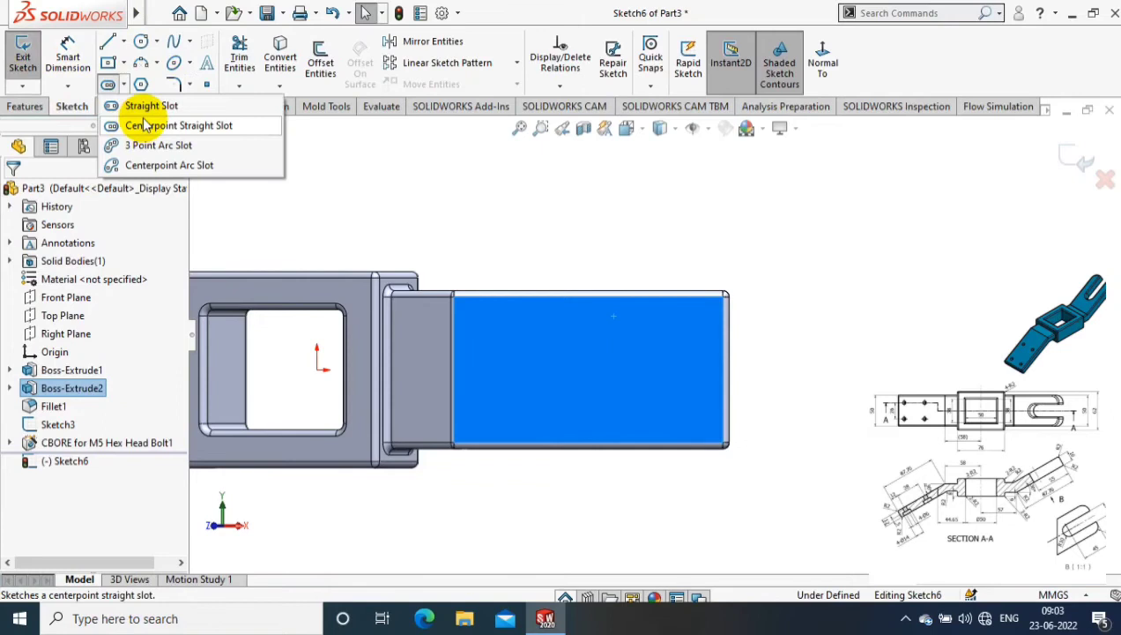
left_click(716, 363)
left_click(620, 363)
left_click(722, 374)
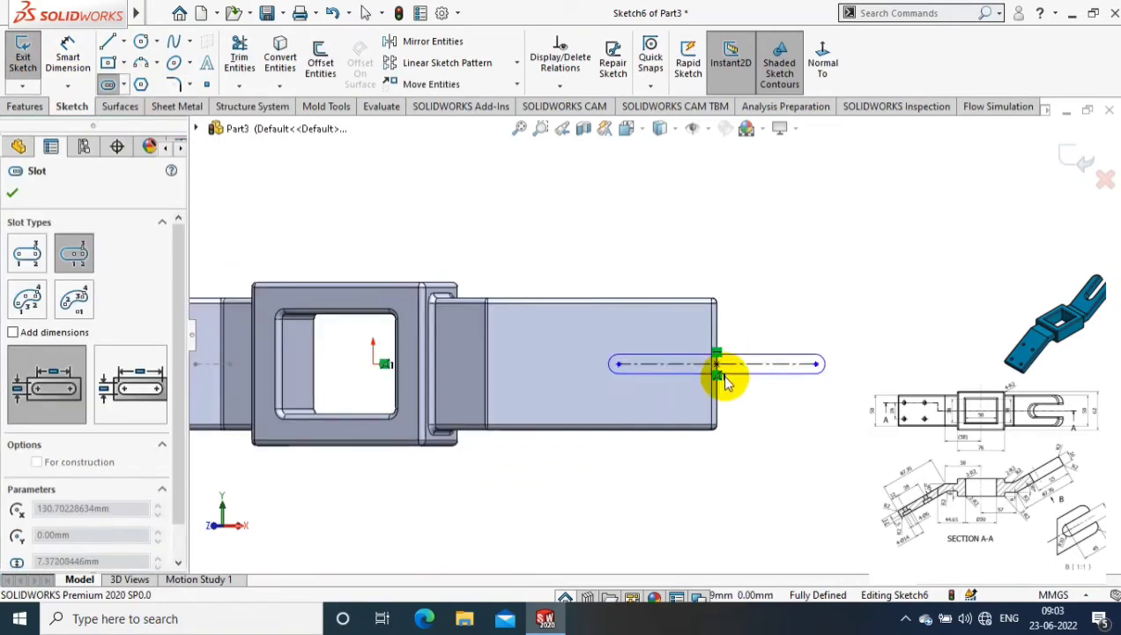
left_click(804, 329)
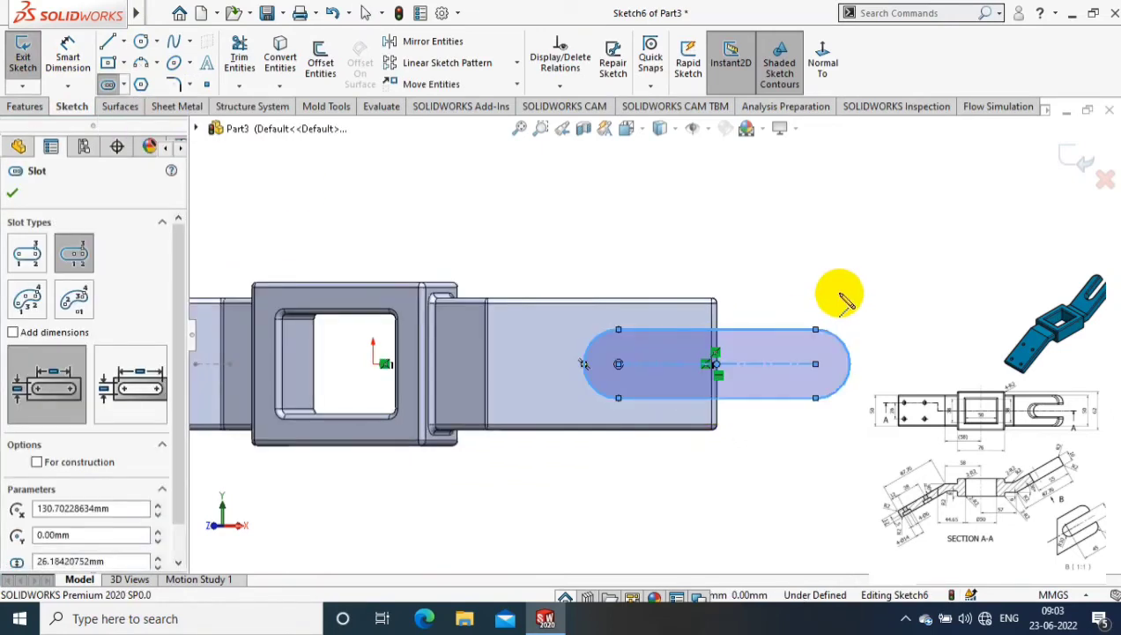
key("Escape")
- Dimension the slot width to 20 mm
left_click(752, 399)
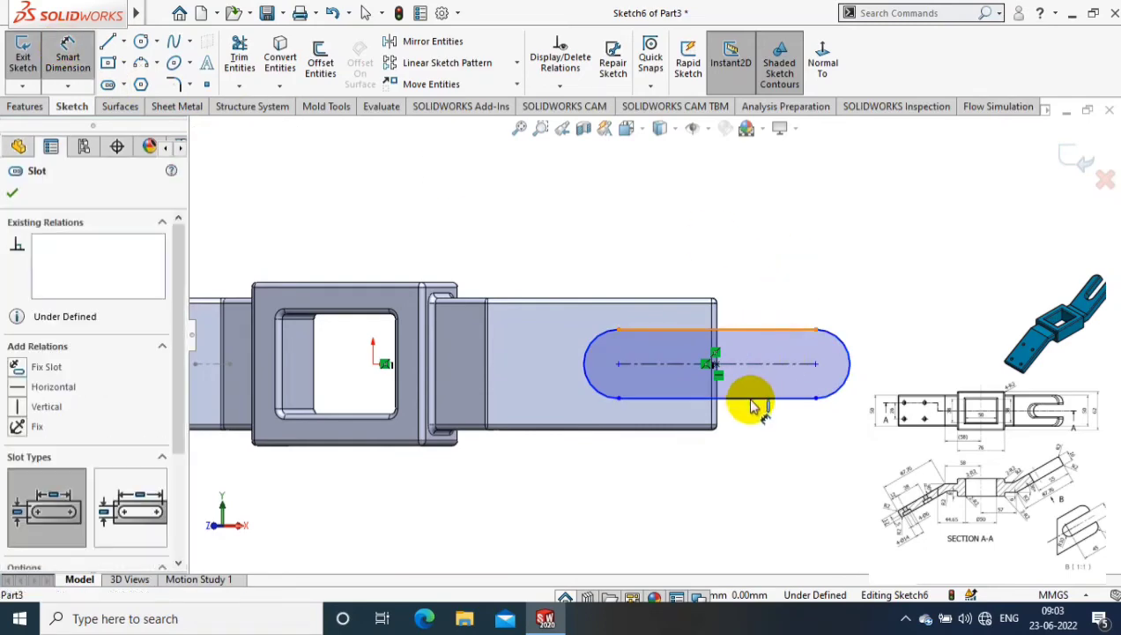
key("d")
left_click(864, 368)
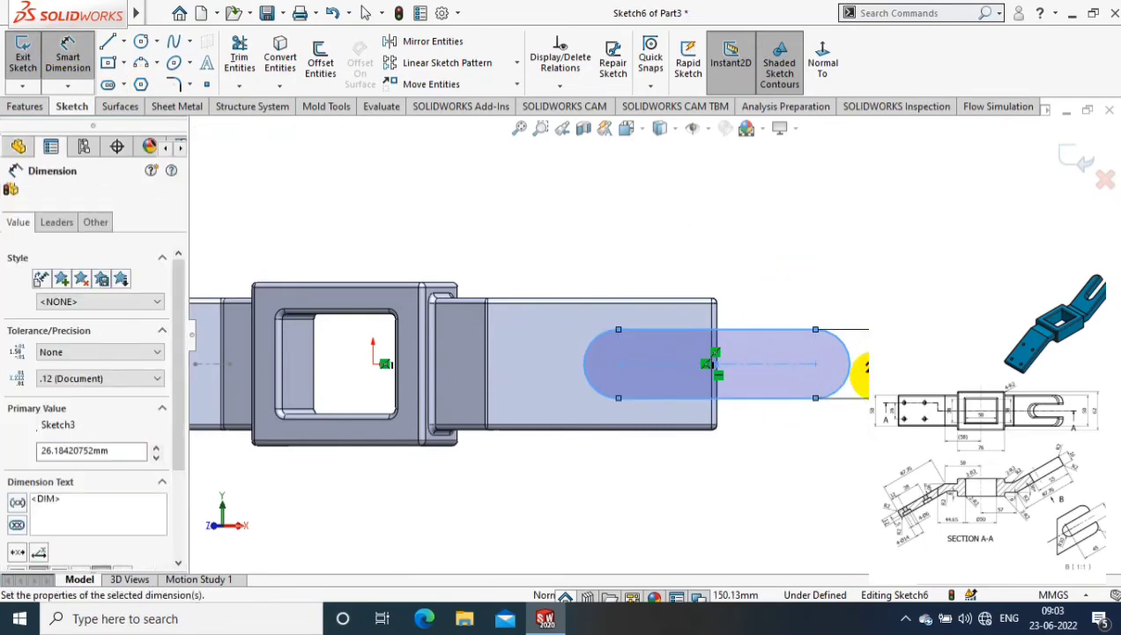
key("Return")
- Dimension the slot's inner arc centre 45 mm from the arm's end edge and finish the sketch
scroll(713, 380, "down", 3)
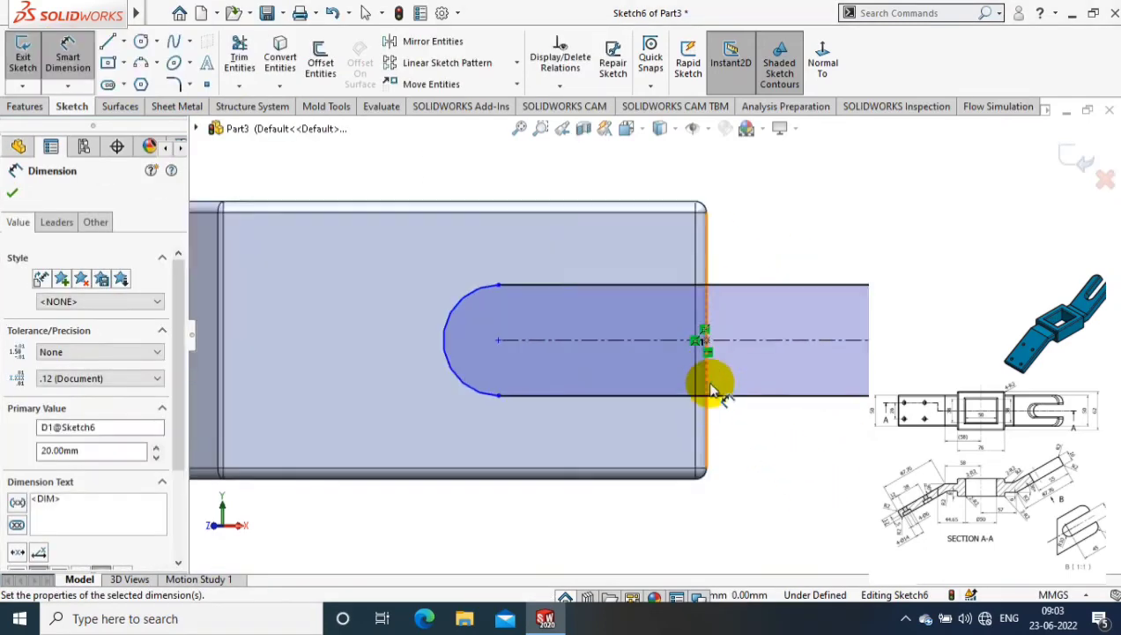
left_click(652, 395)
left_click(490, 338)
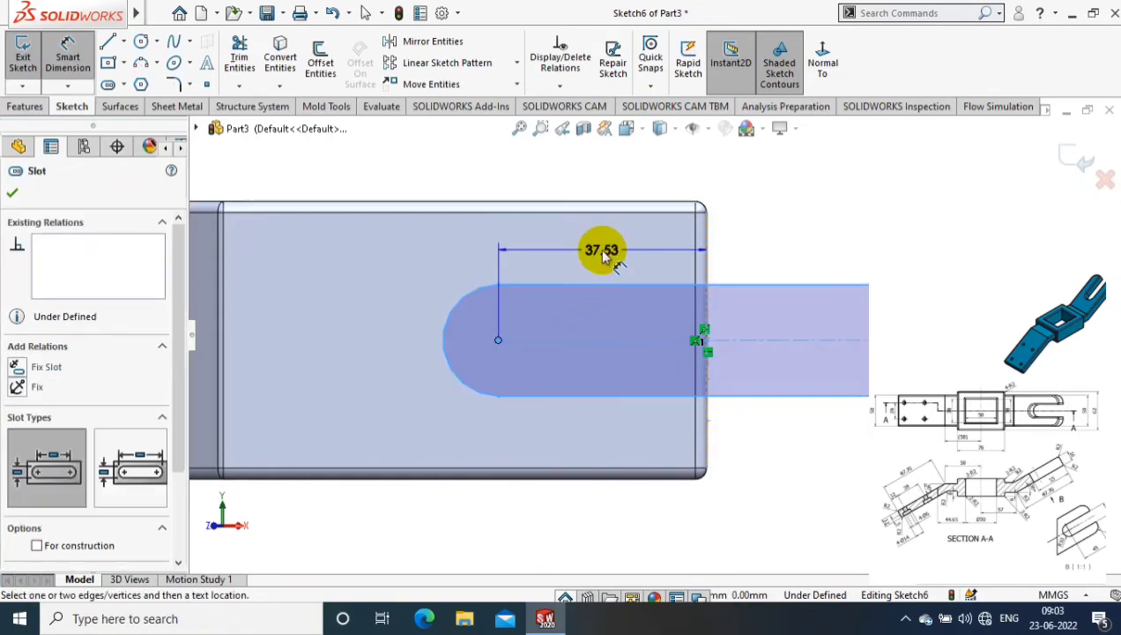
left_click(532, 249)
type("45")
key("Return")
scroll(914, 230, "up", 3)
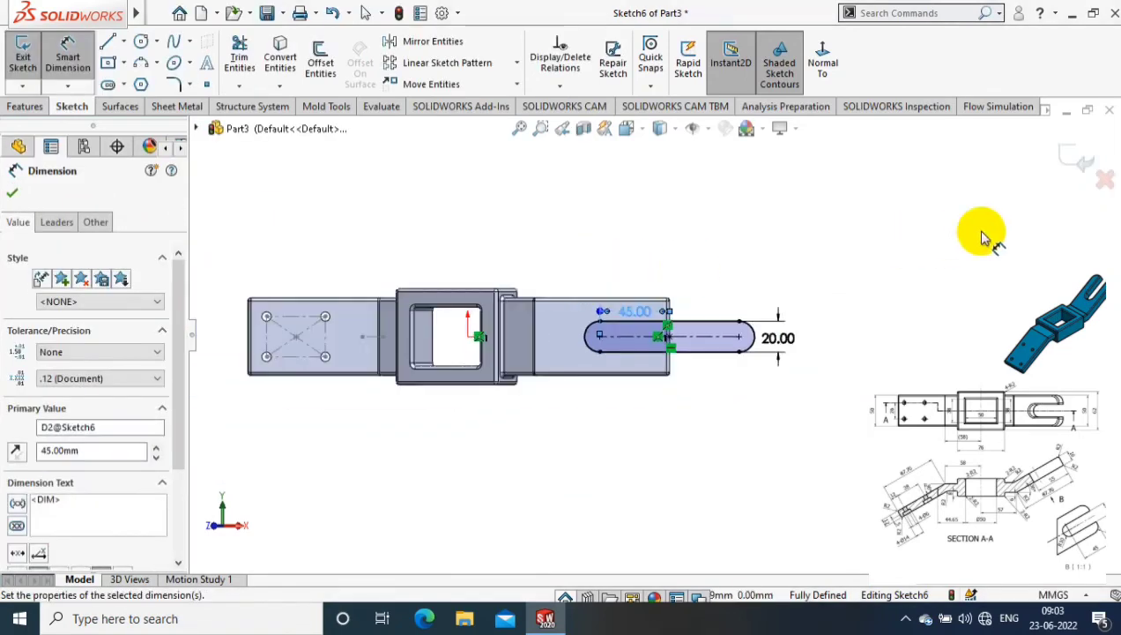
key("Escape")
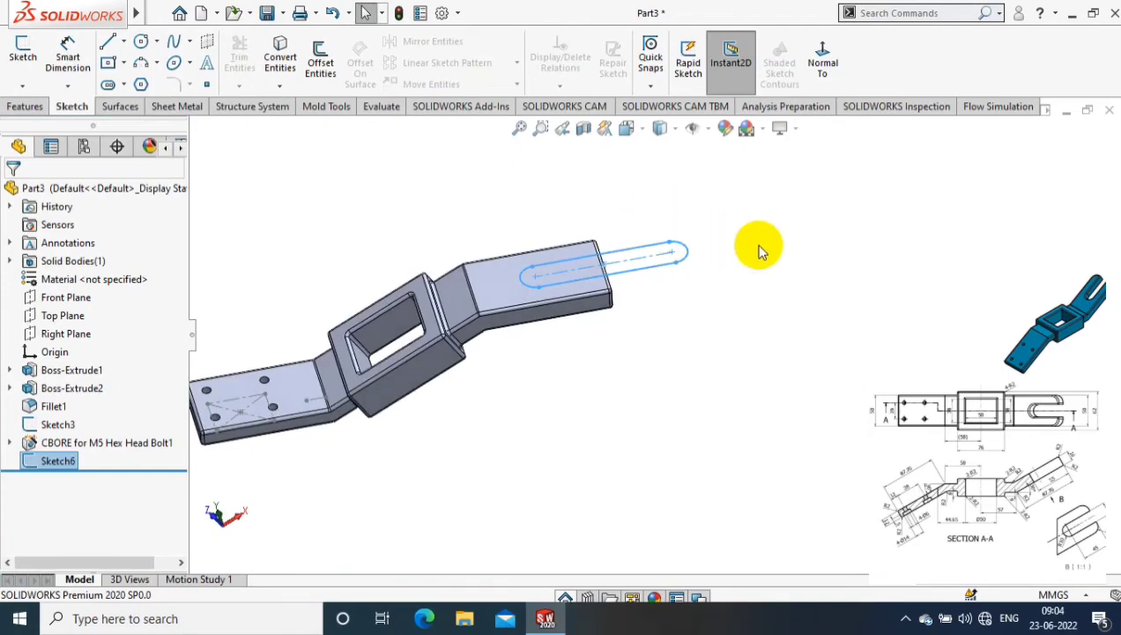
scroll(759, 245, "down", 2)
- Extrude-cut the slot Through All to open the fork
left_click(25, 106)
left_click(250, 69)
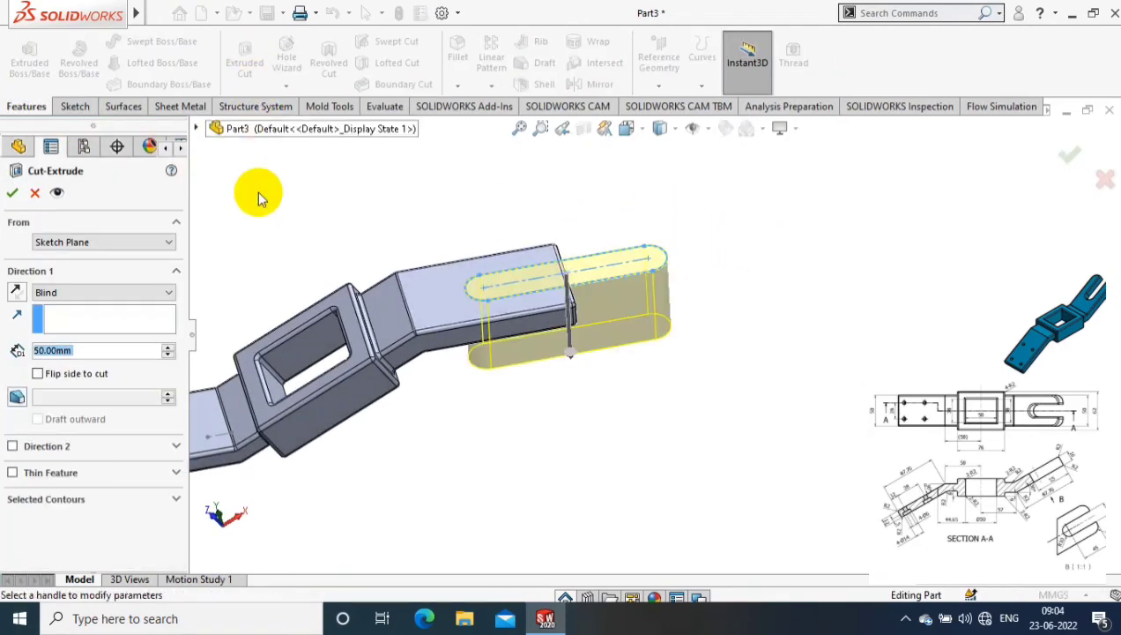
left_click(101, 292)
left_click(59, 316)
left_click(18, 194)
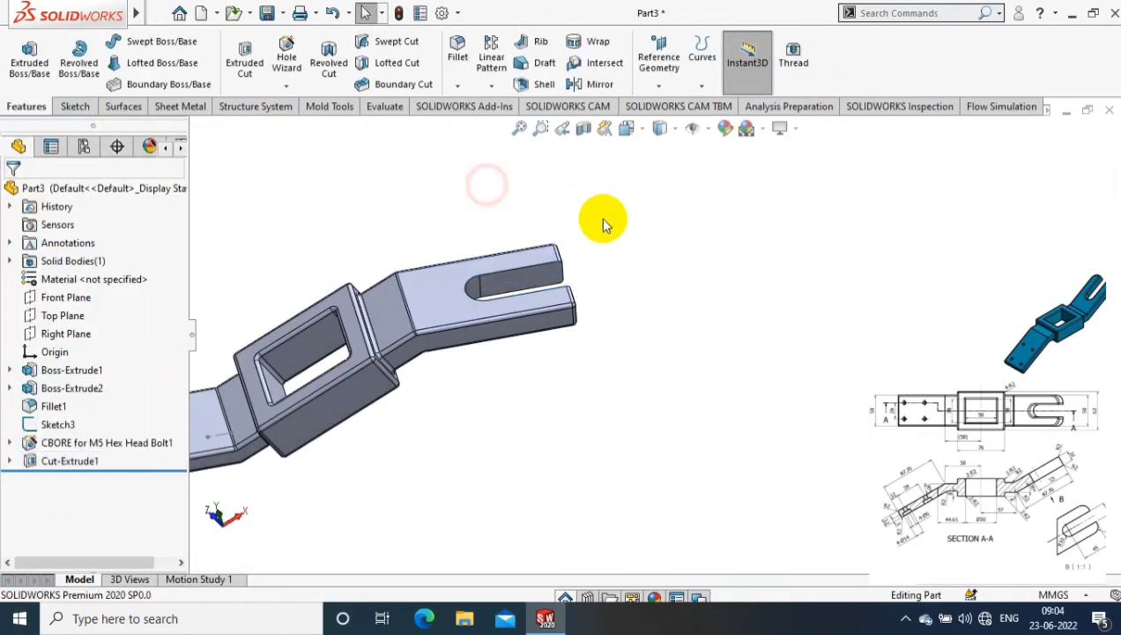
- Round the slot's inner edge with a 2 mm fillet
left_click(458, 86)
left_click(469, 170)
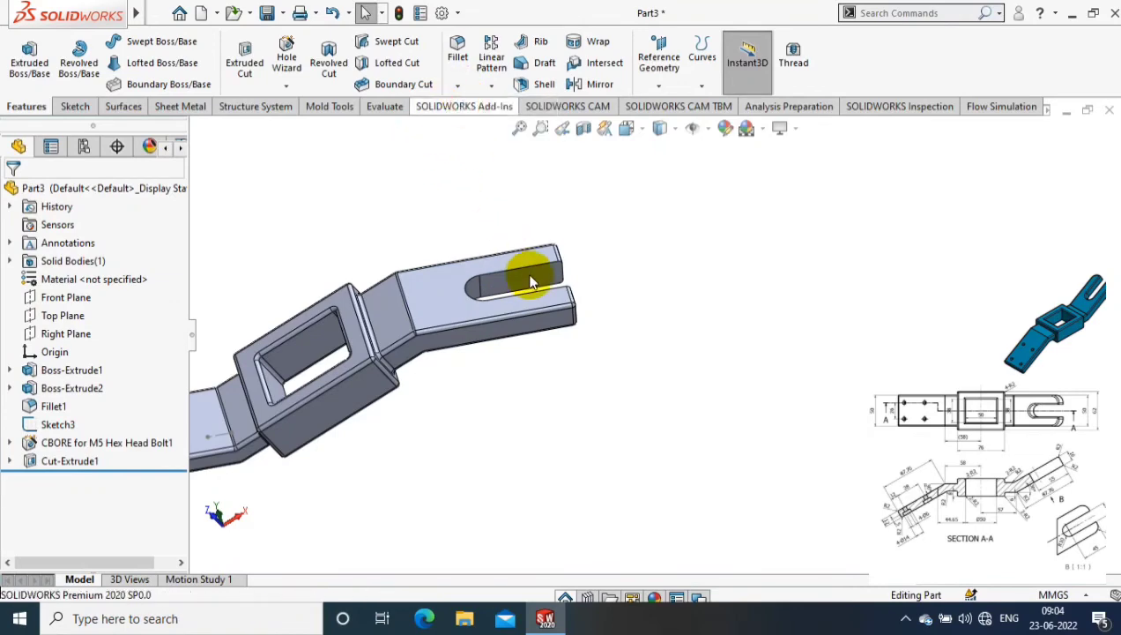
left_click(524, 276)
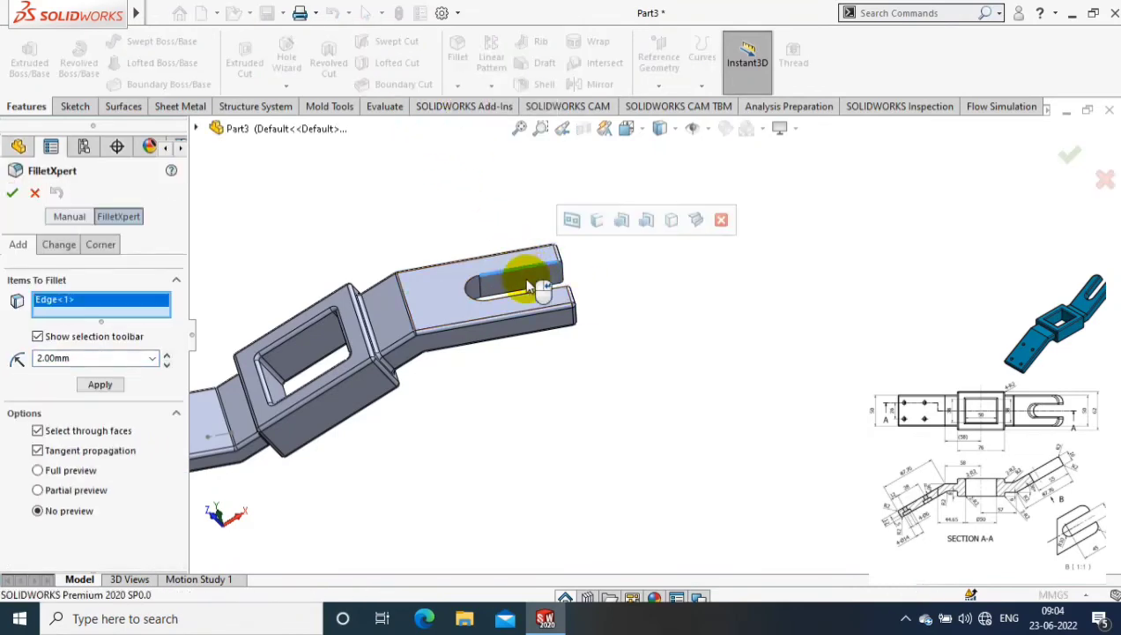
middle_click_drag(638, 345, 513, 418)
left_click(12, 193)
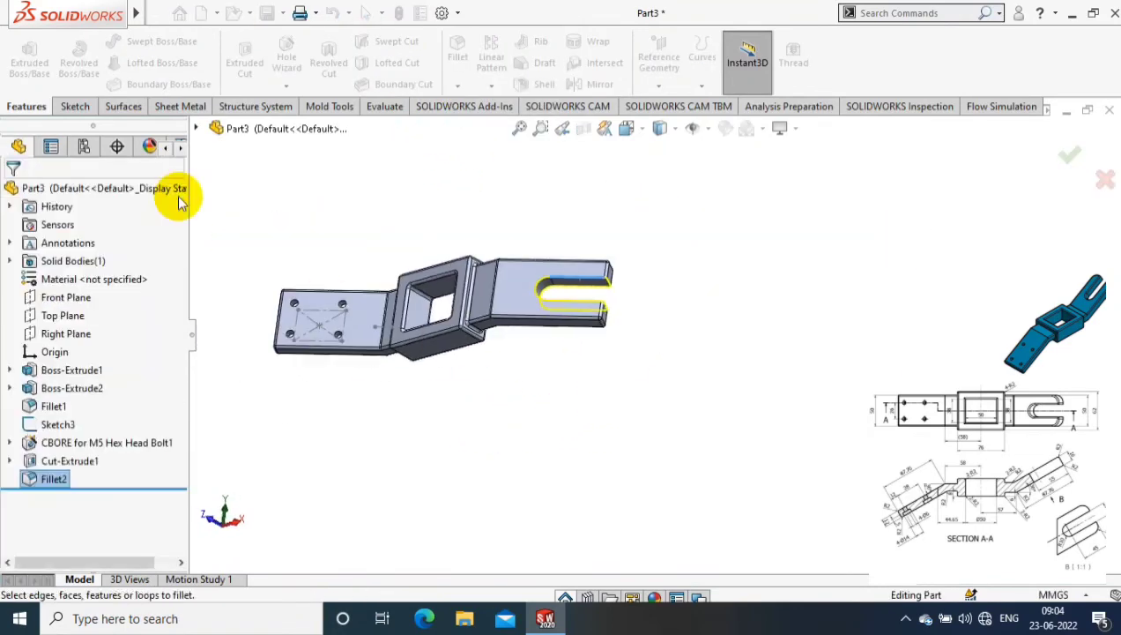
middle_click_drag(461, 219, 501, 187)
- Hide Sketch3 and apply a blue appearance to the whole part
right_click(277, 337)
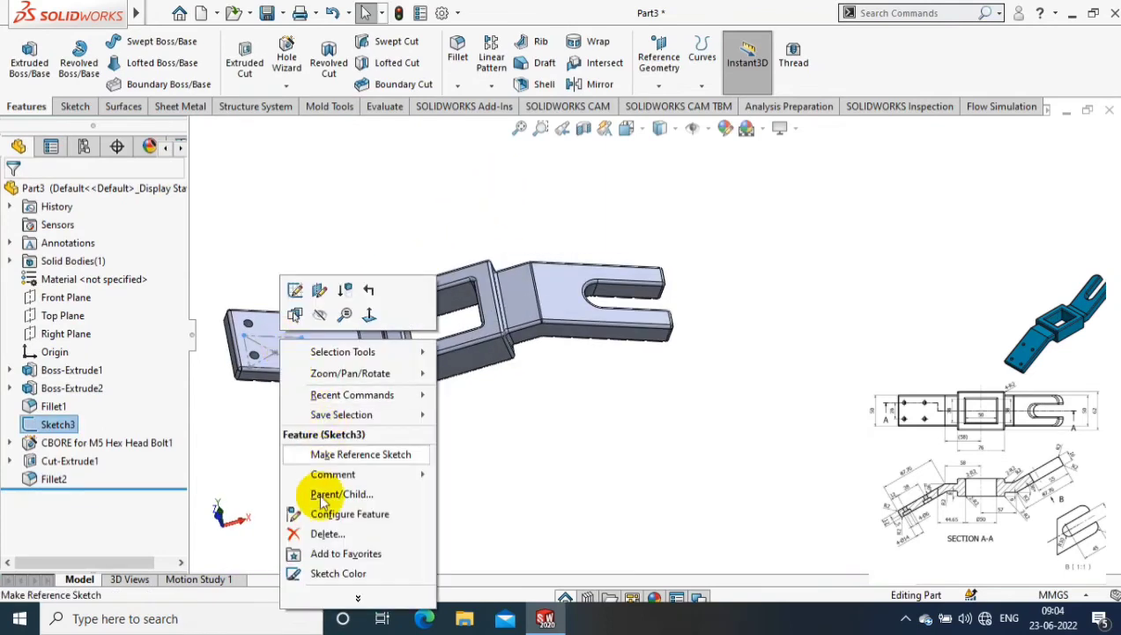
left_click(363, 312)
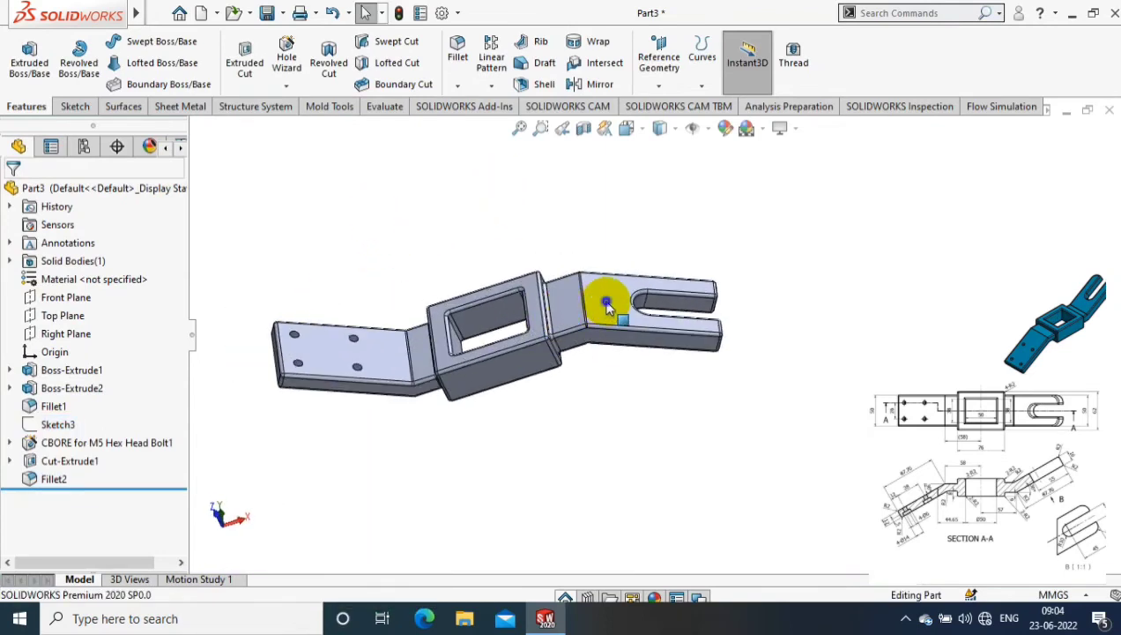
right_click(606, 298)
mouse_move(745, 133)
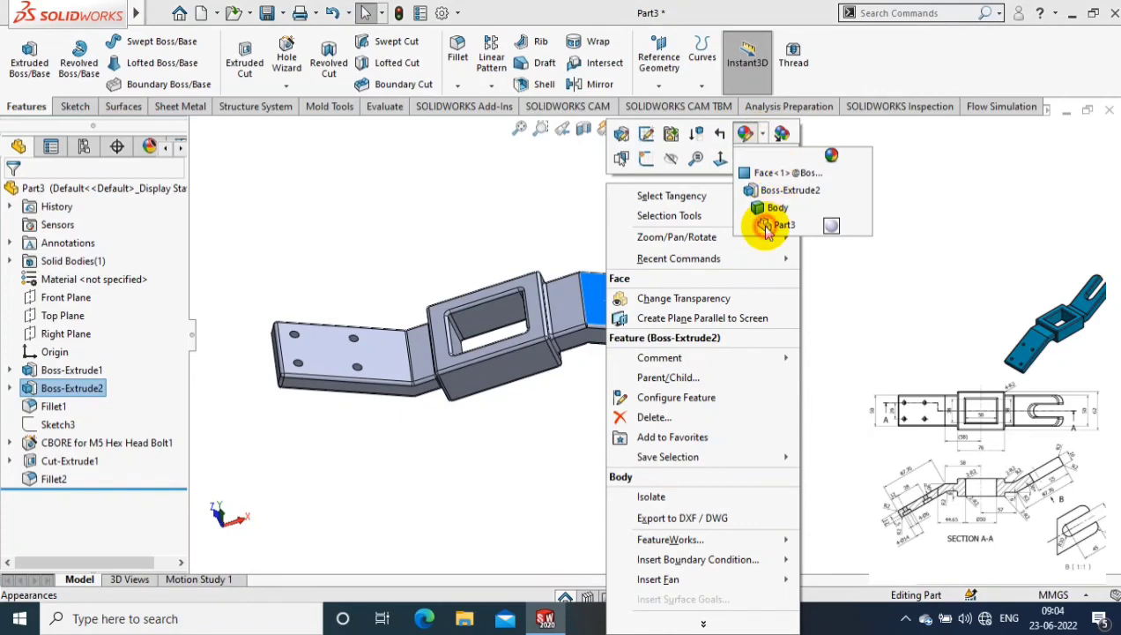
left_click(781, 225)
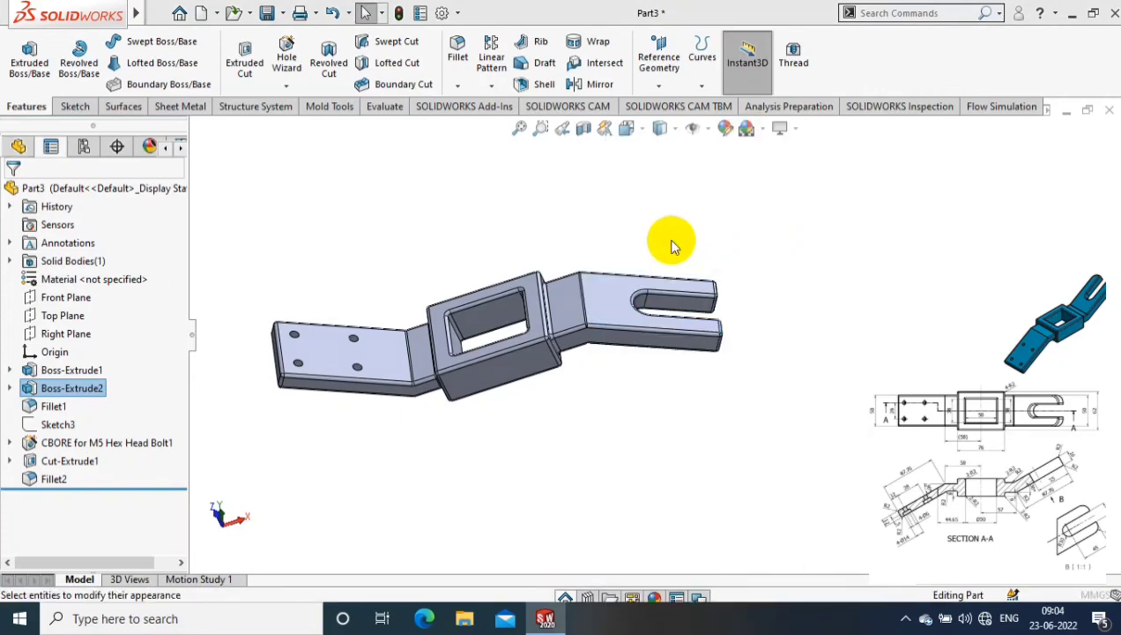
left_click(106, 523)
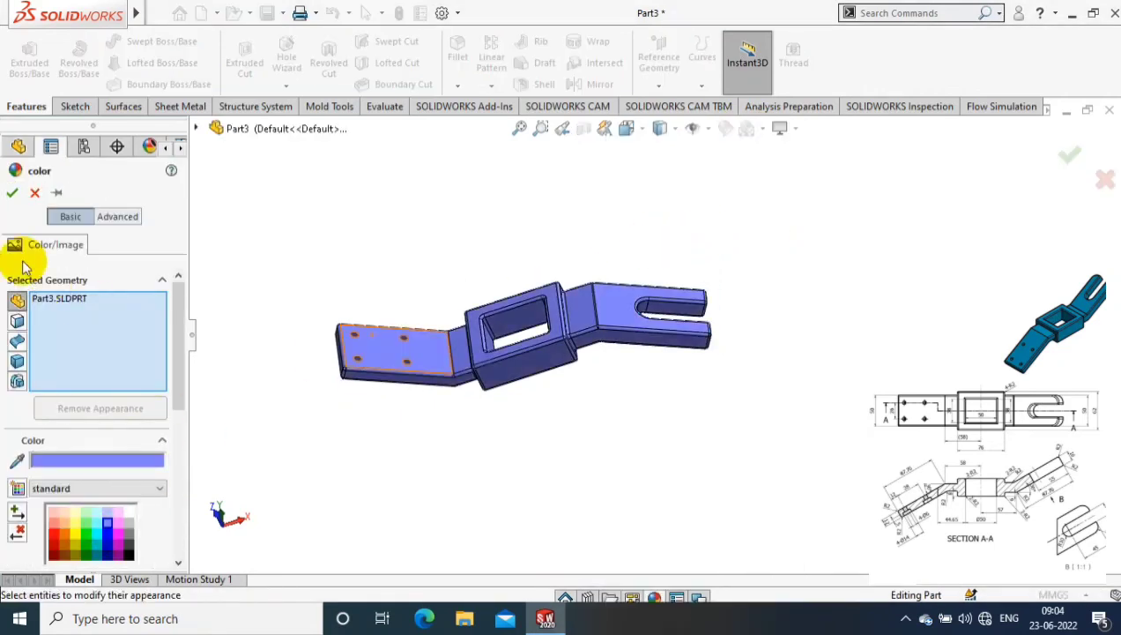
left_click(12, 192)
mouse_move(712, 449)
middle_mouse_down()
mouse_move(719, 496)
mouse_move(742, 443)
mouse_move(725, 495)
middle_mouse_up()
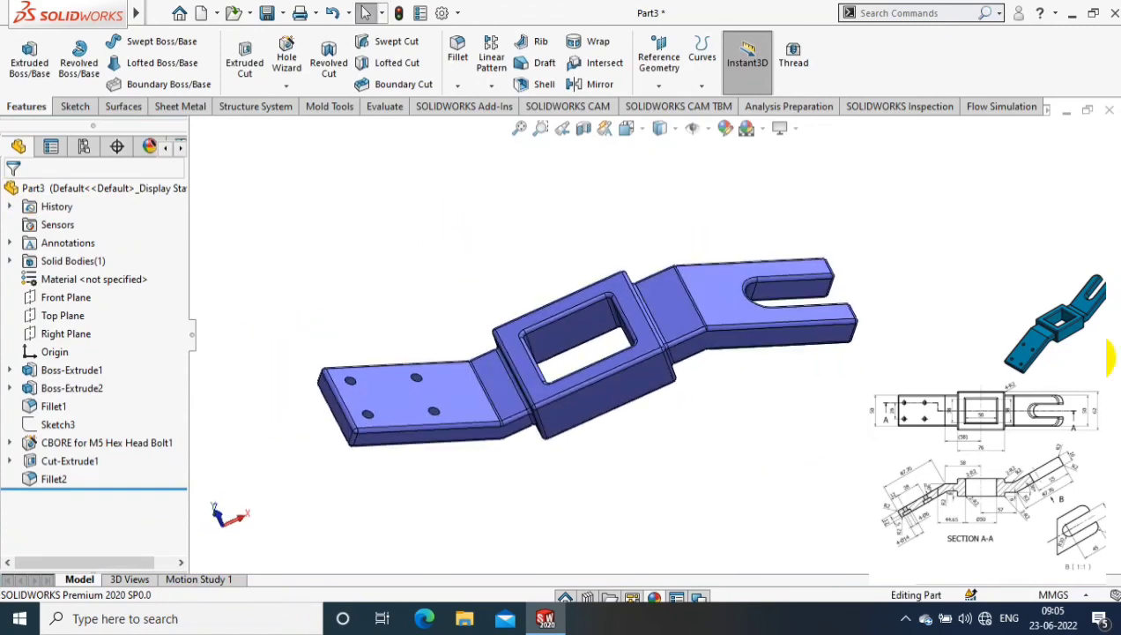